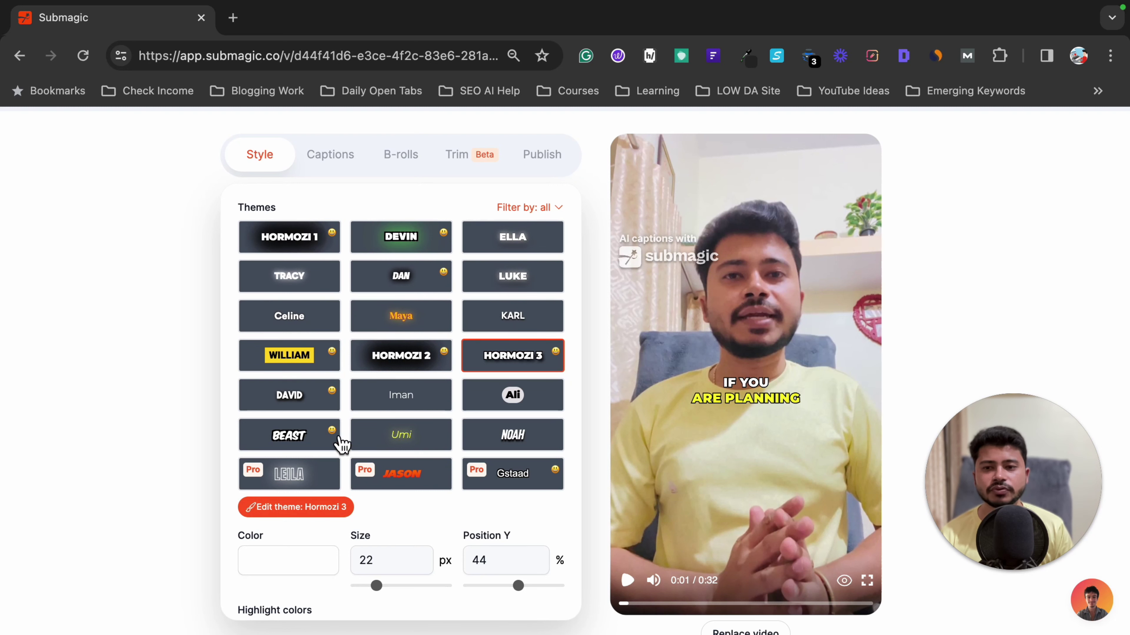
Try the Hormozi 1, Hormozi 2, Hormozi 3, Ali, Beast and Iman themes on the video captions.
left_click(303, 253)
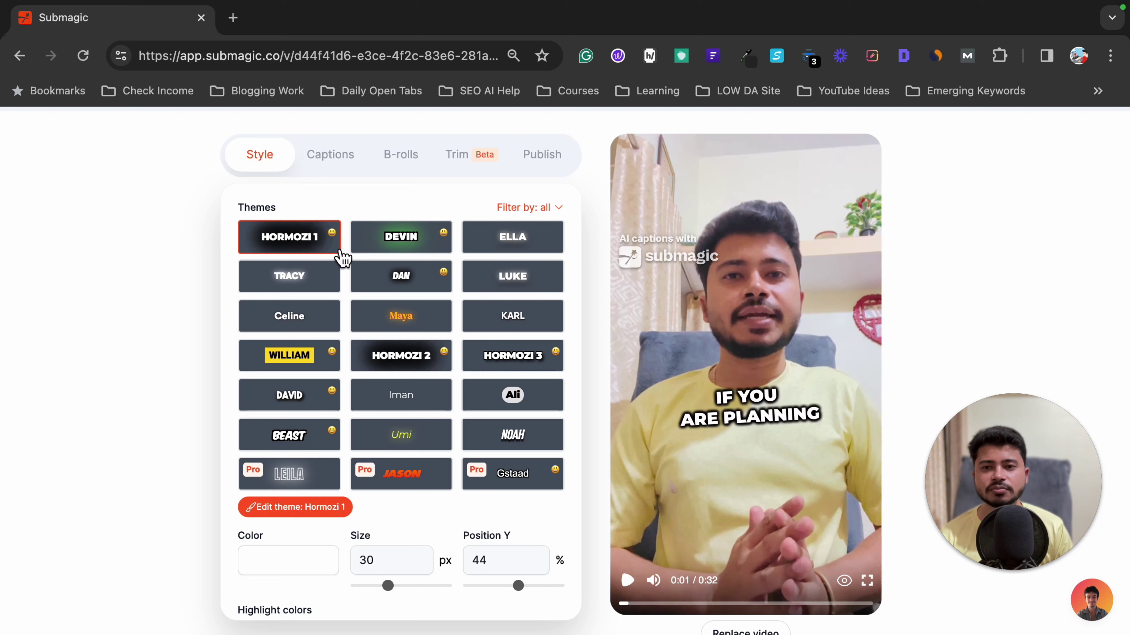
left_click(396, 361)
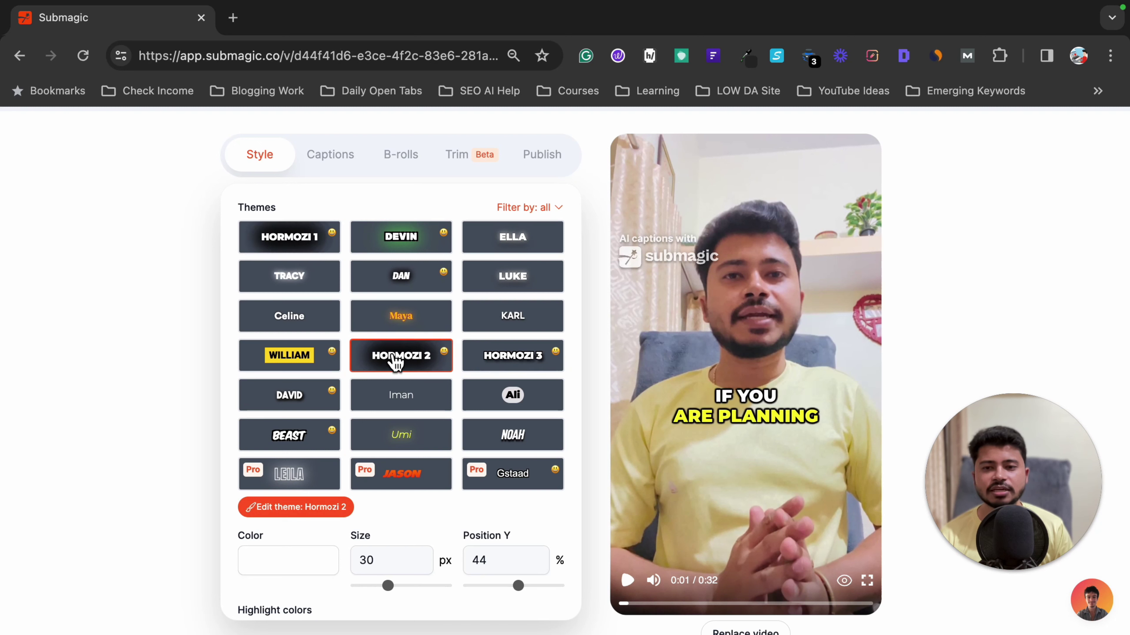
left_click(527, 365)
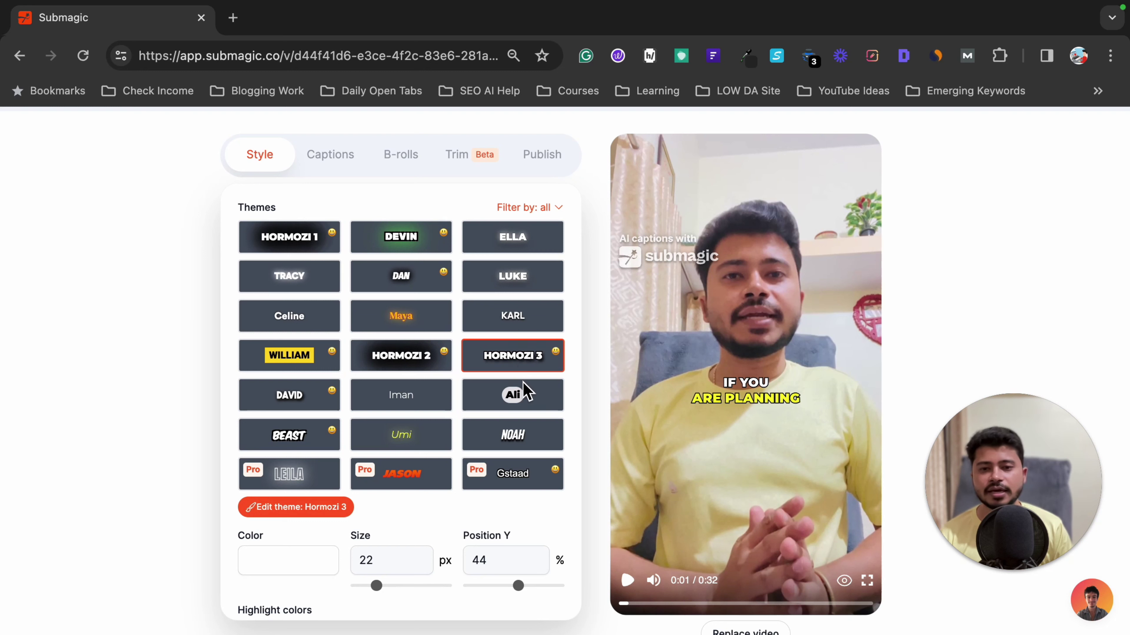
left_click(526, 404)
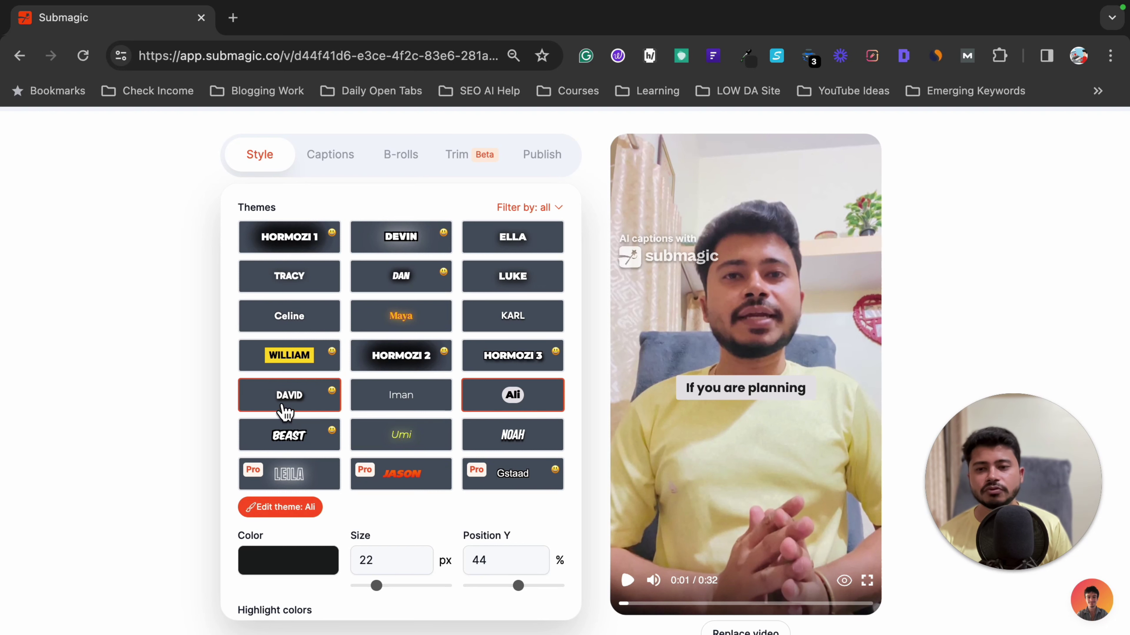
left_click(280, 442)
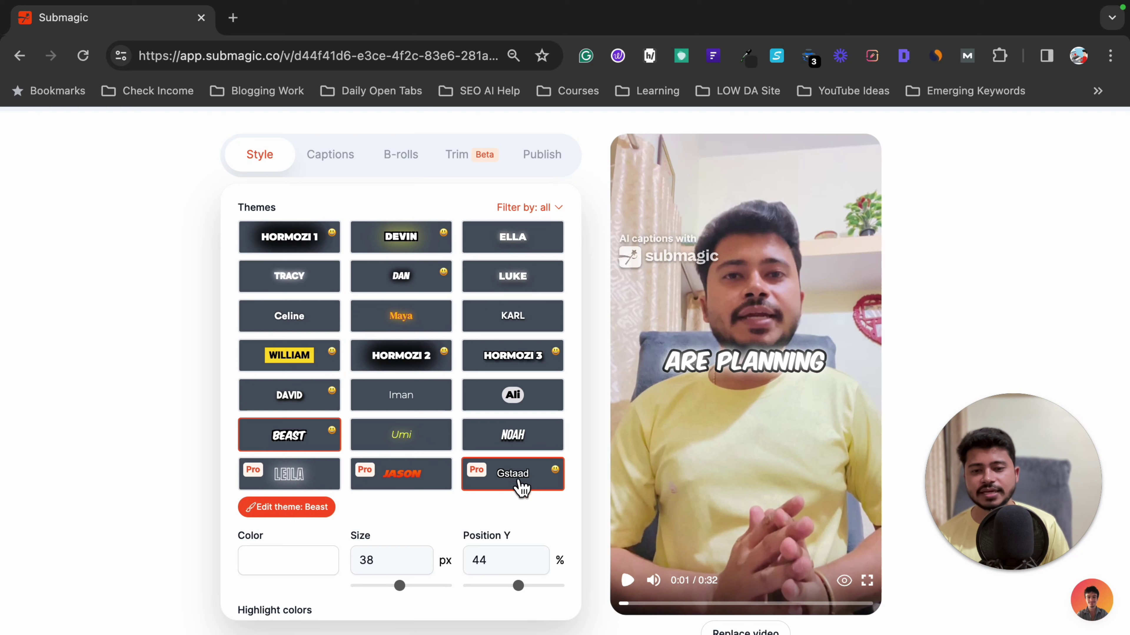
left_click(418, 401)
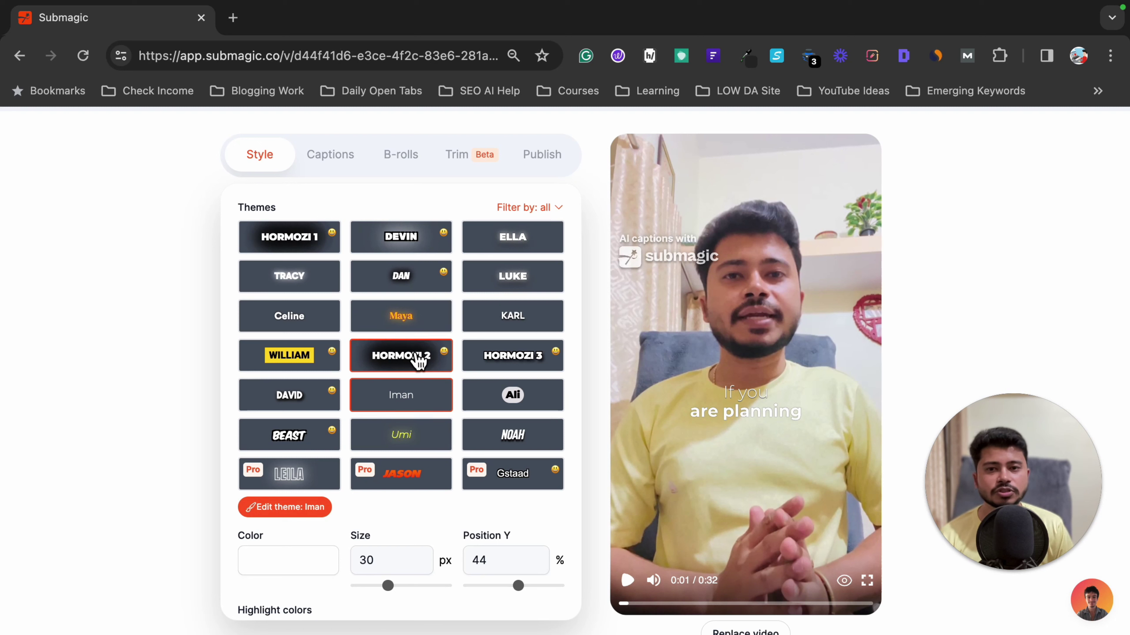
Compare the Hormozi 3 and Hormozi 2 caption themes and apply Hormozi 2.
left_click(512, 360)
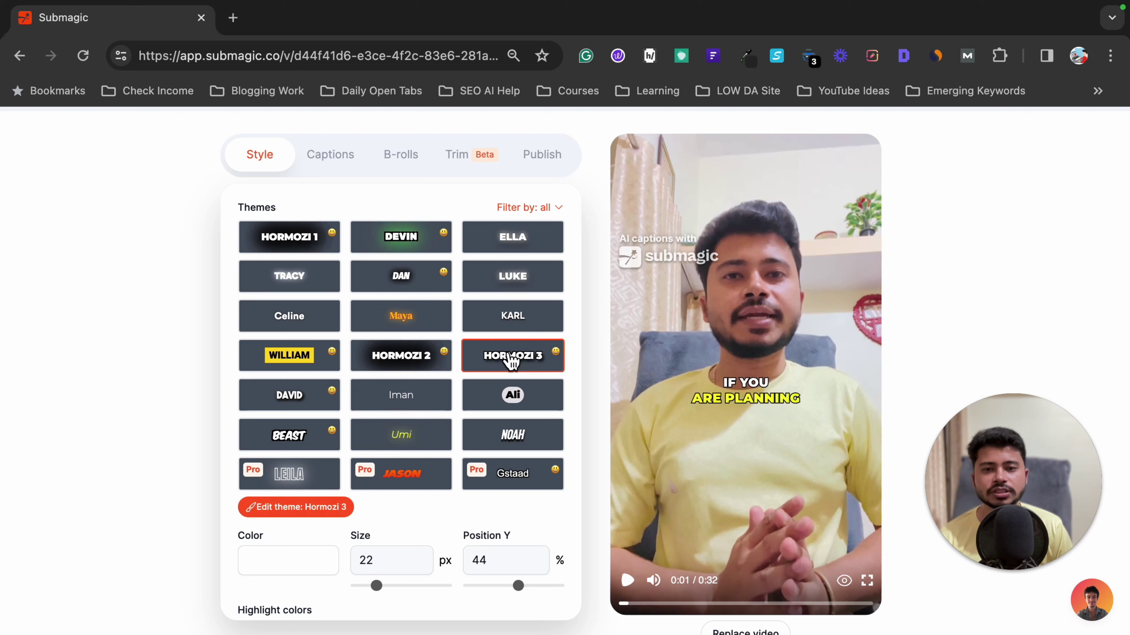
left_click(411, 361)
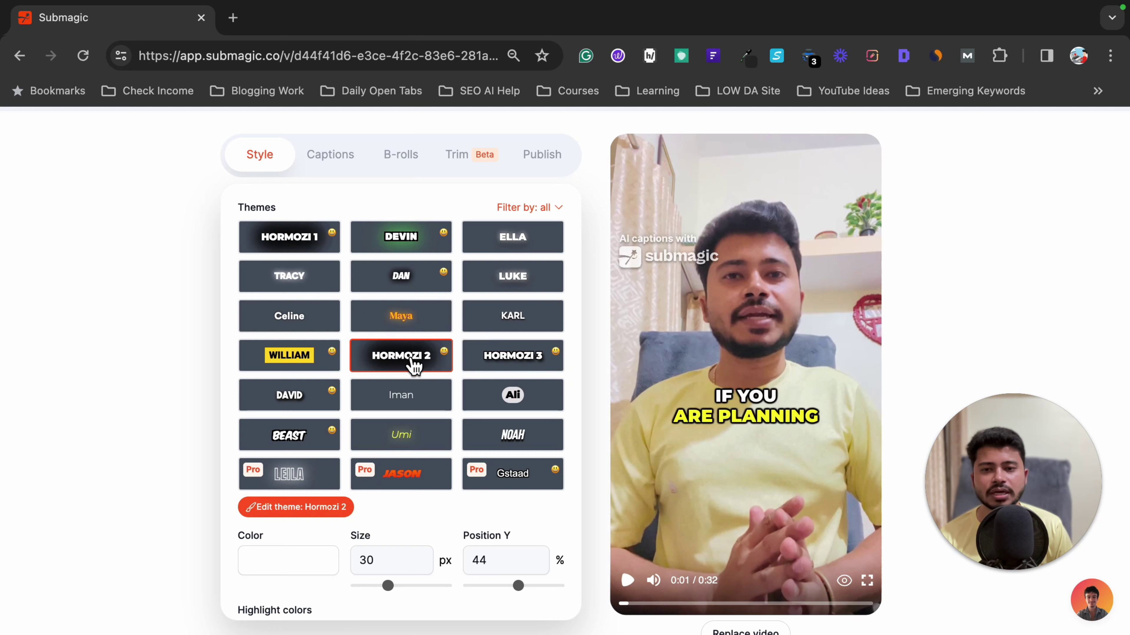
left_click(518, 363)
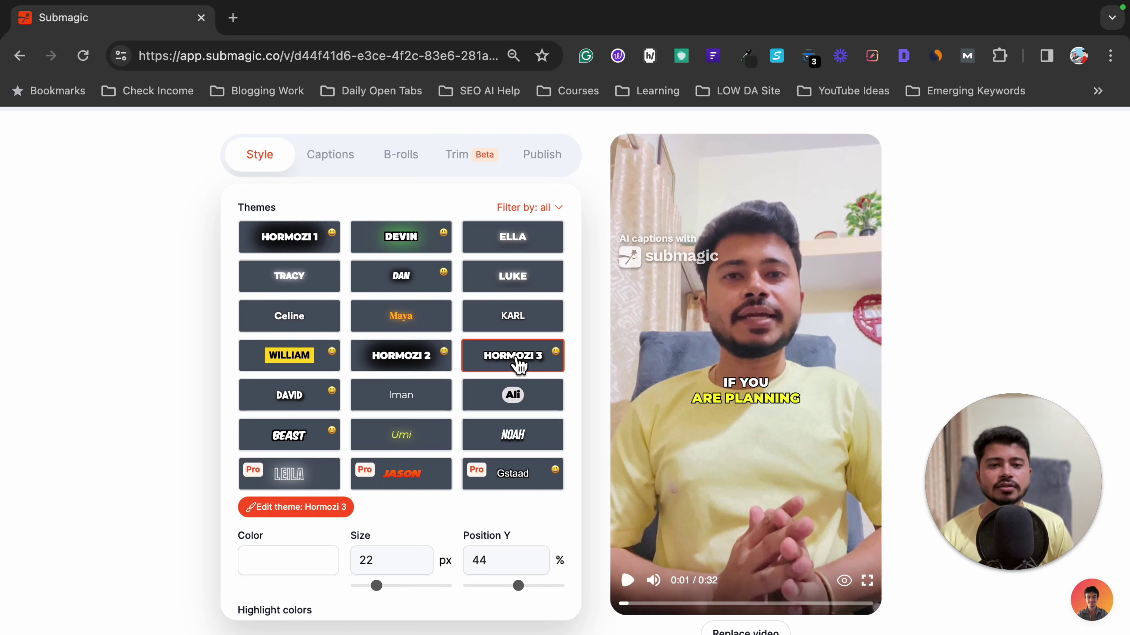
left_click(428, 365)
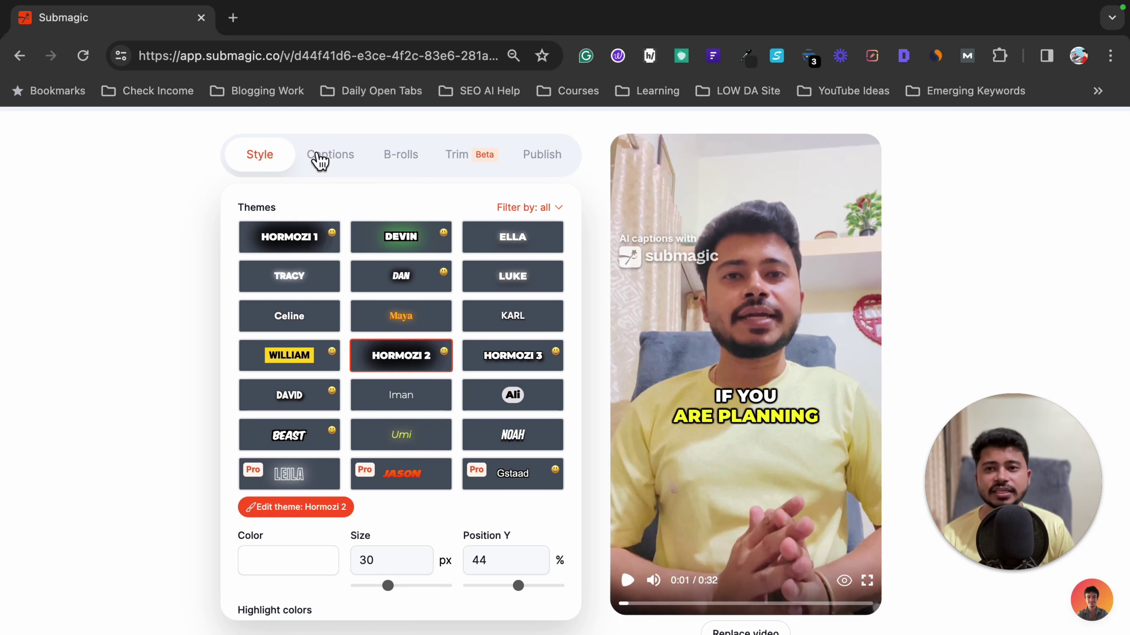
Review the auto-generated caption list with its emojis, and the theme's color, size, position and highlight settings.
left_click(332, 163)
scroll(361, 398, "down", 20)
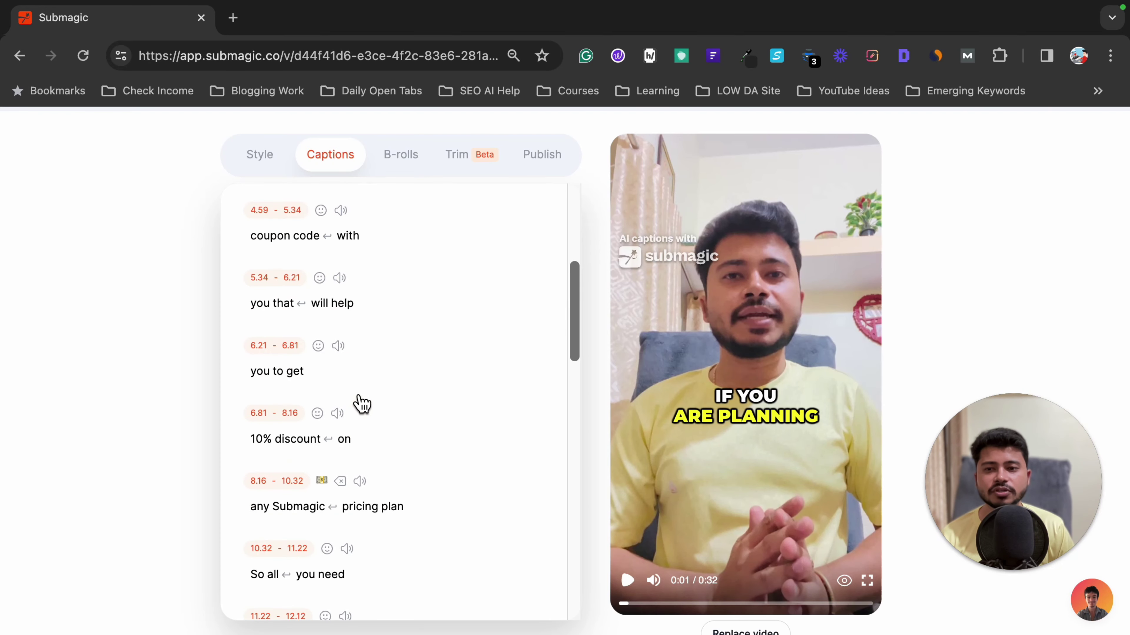
scroll(358, 403, "up", 20)
scroll(361, 403, "up", 2)
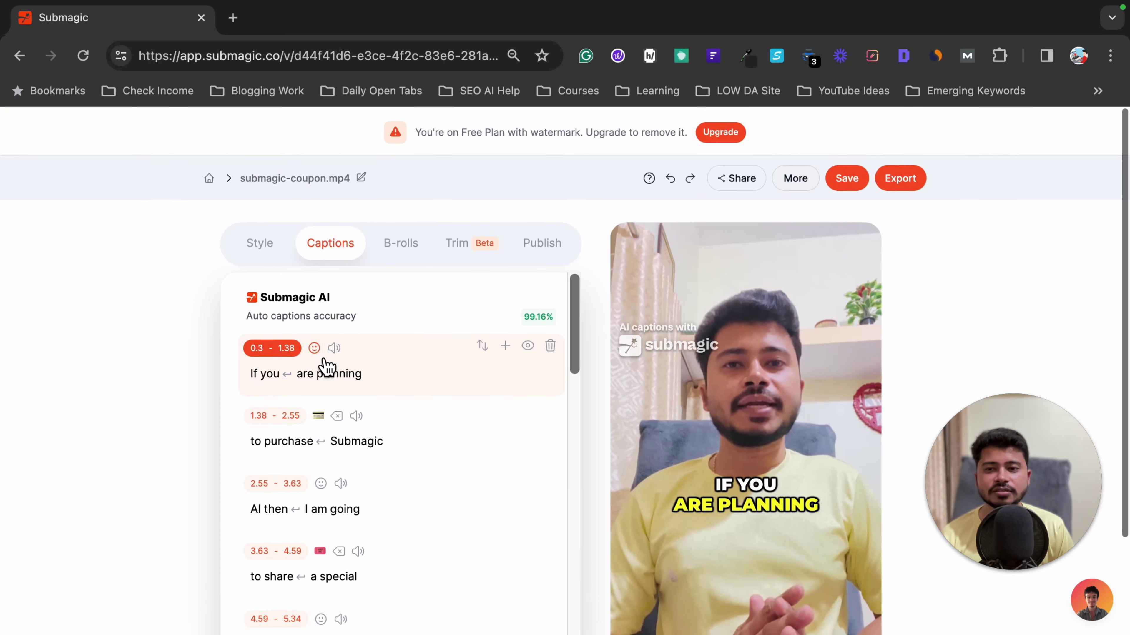
scroll(328, 391, "down", 15)
scroll(361, 396, "down", 10)
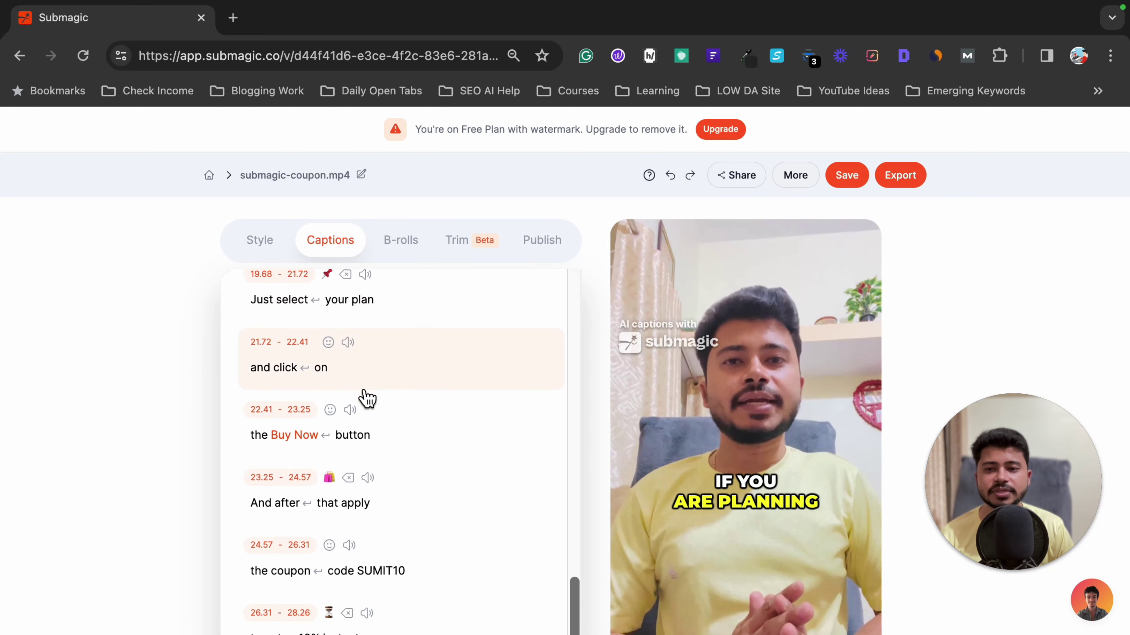
left_click(267, 250)
scroll(187, 347, "down", 3)
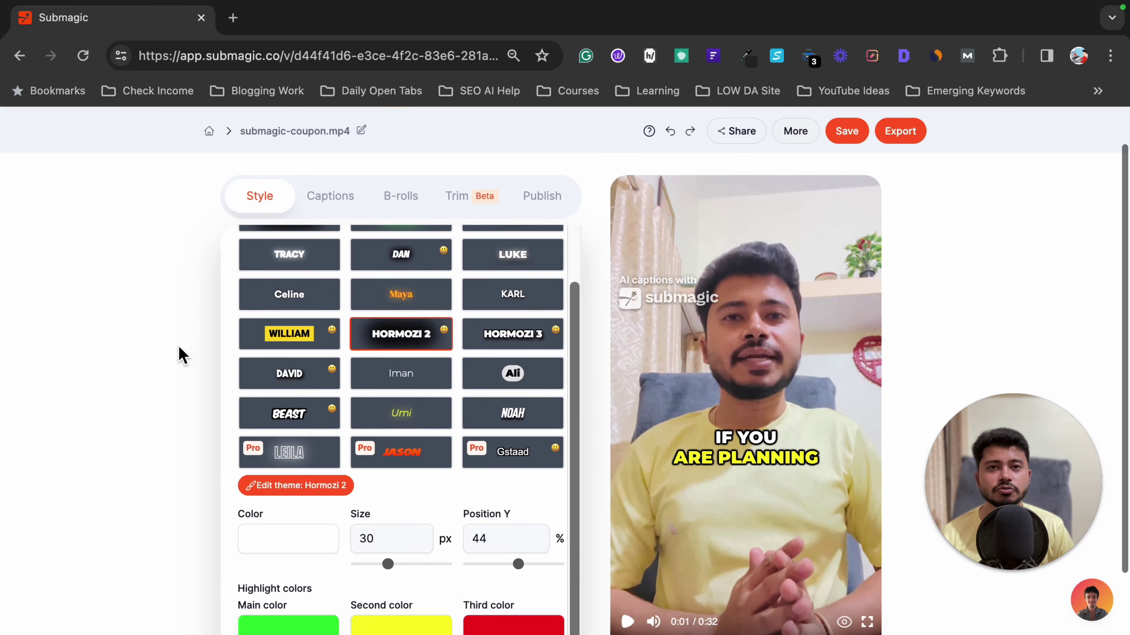
scroll(180, 353, "up", 1)
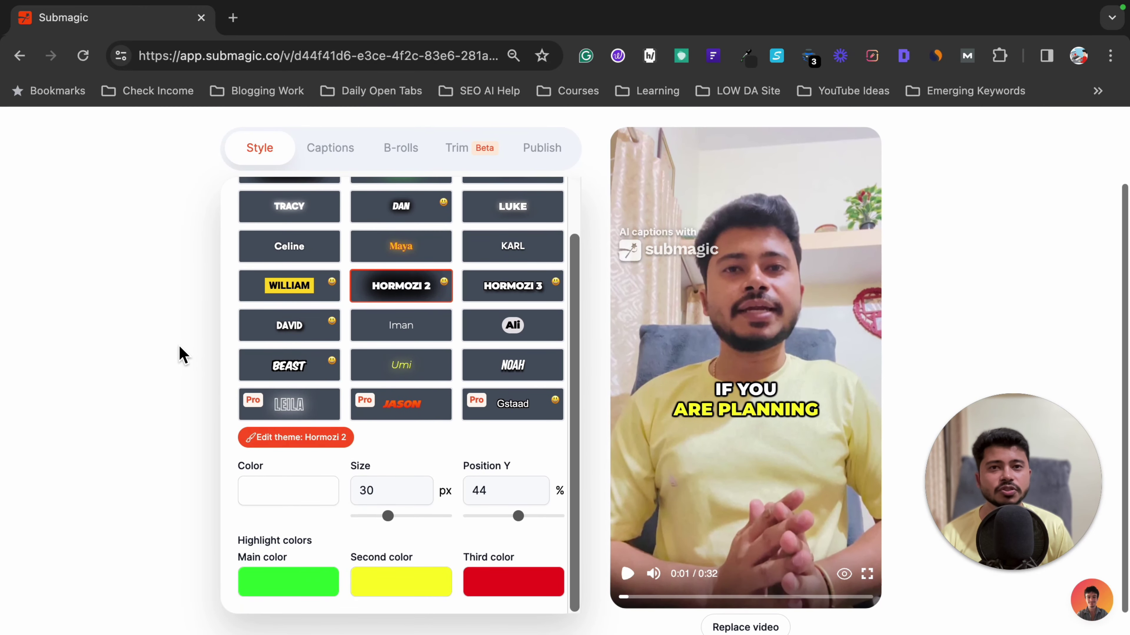
scroll(355, 335, "up", 2)
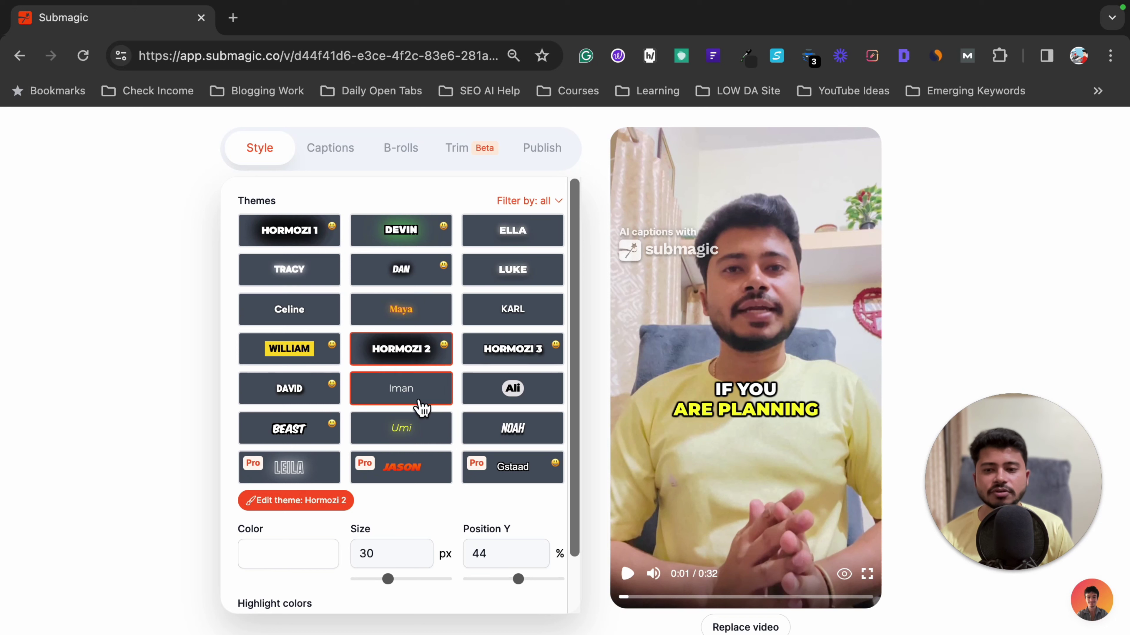
Set the caption size to 40 px and Position Y to 52%, and play the video preview.
scroll(426, 454, "down", 2)
mouse_move(386, 537)
left_mouse_down()
mouse_move(439, 539)
mouse_move(394, 539)
left_mouse_up()
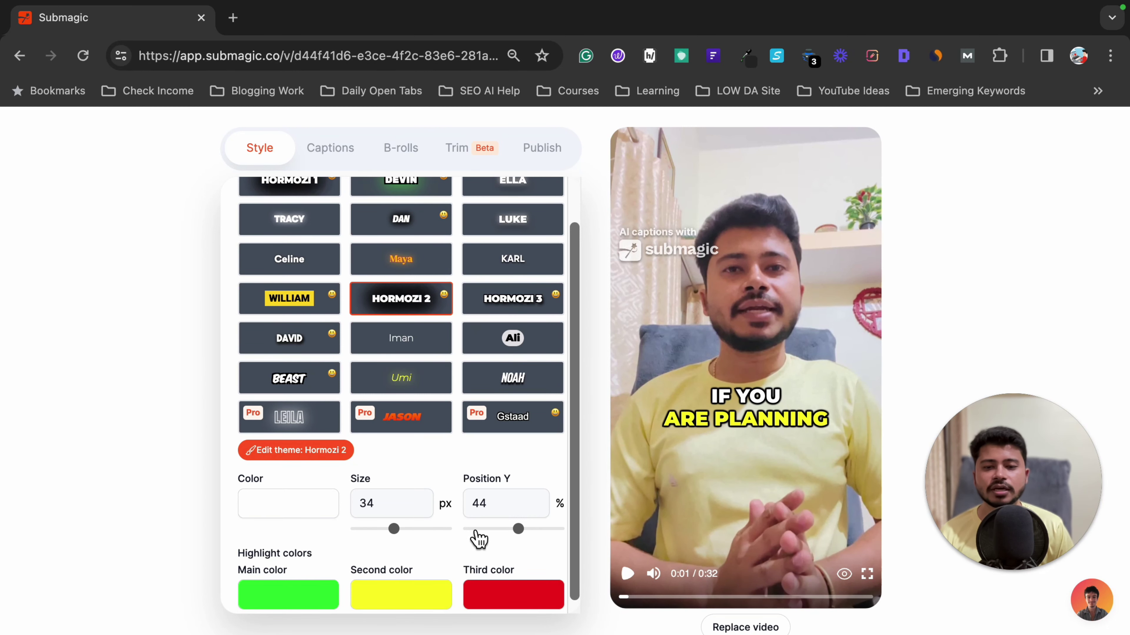
left_click(513, 531)
mouse_move(516, 539)
left_mouse_down()
mouse_move(477, 539)
mouse_move(539, 539)
mouse_move(520, 540)
left_mouse_up()
left_click_drag(396, 538, 407, 538)
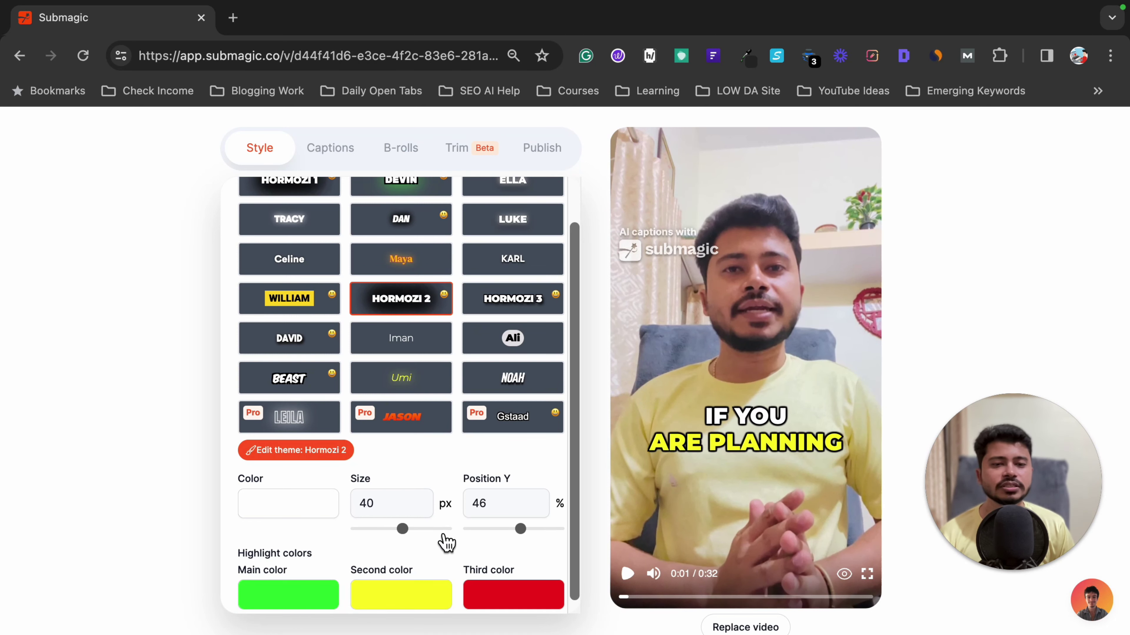
left_click_drag(517, 540, 527, 538)
scroll(465, 530, "down", 1)
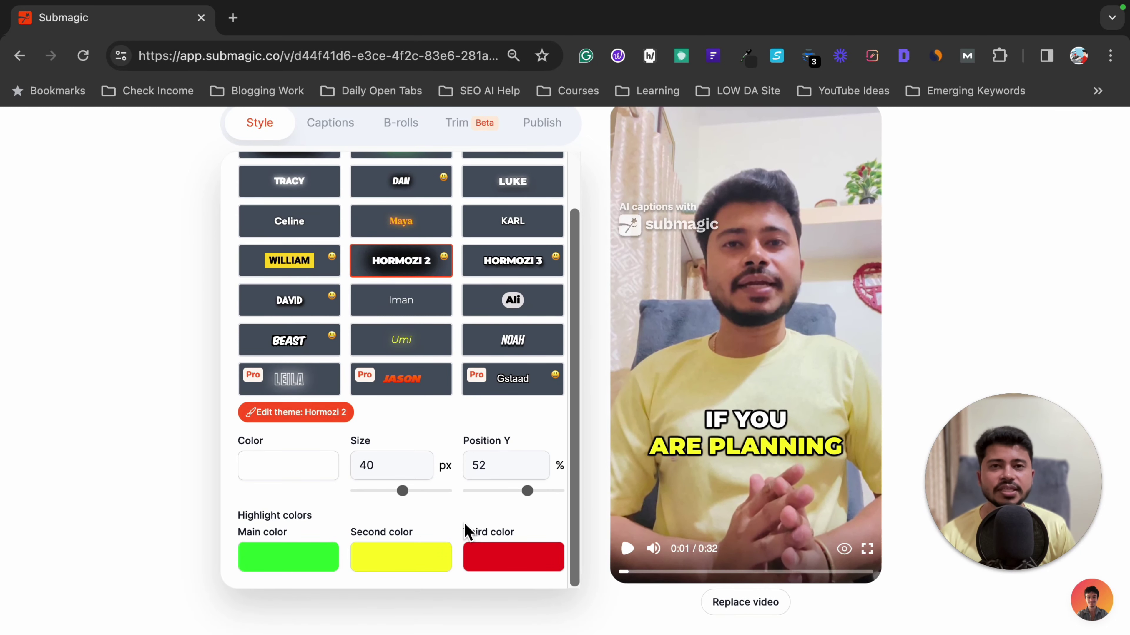
scroll(464, 529, "up", 2)
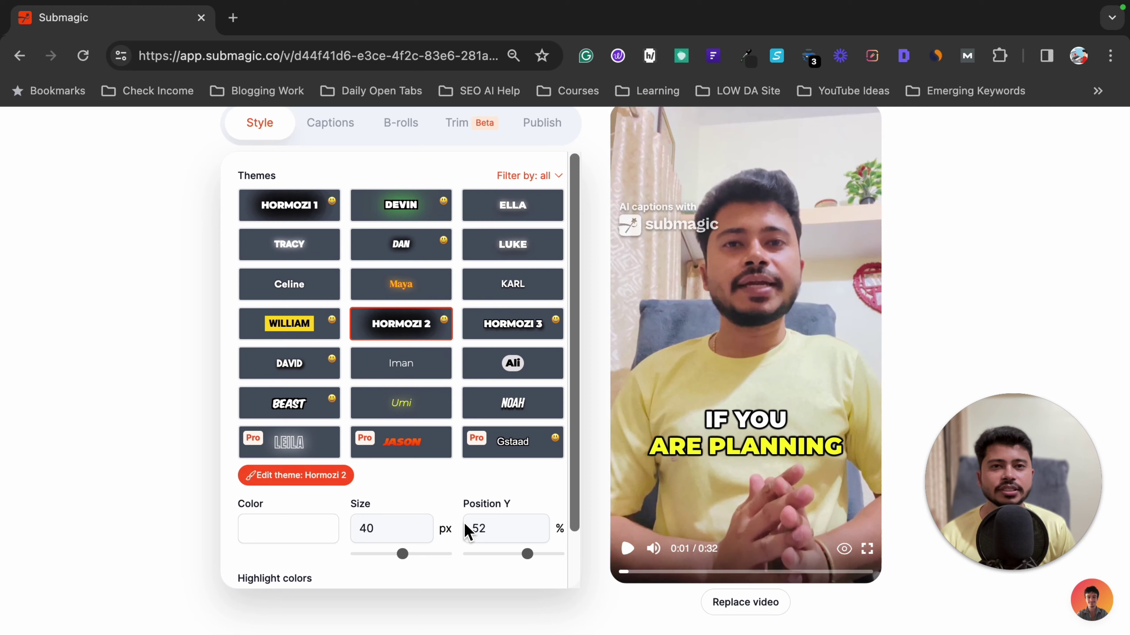
left_click(627, 548)
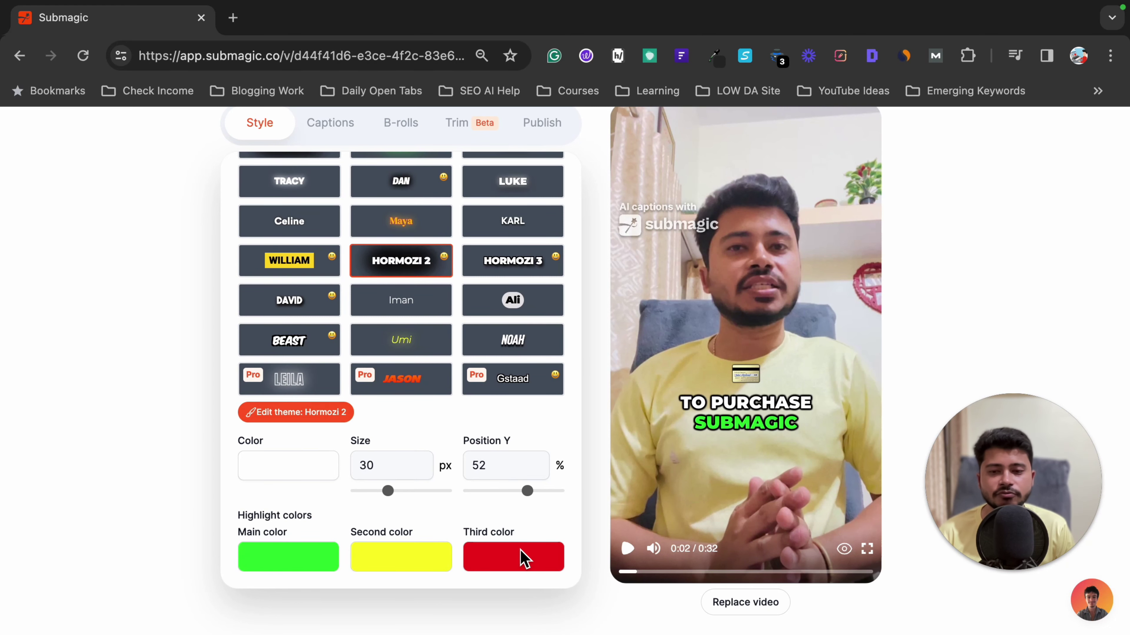
Change the main highlight color to yellow and the third highlight color to white, and play the video to check the captions.
left_click(311, 568)
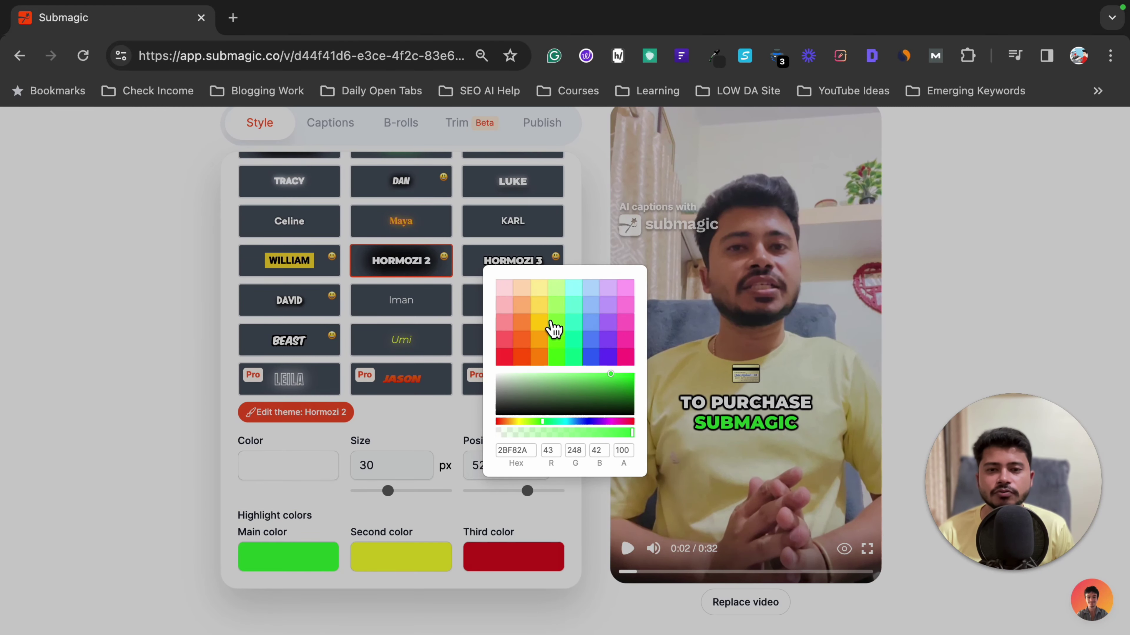
left_click(546, 292)
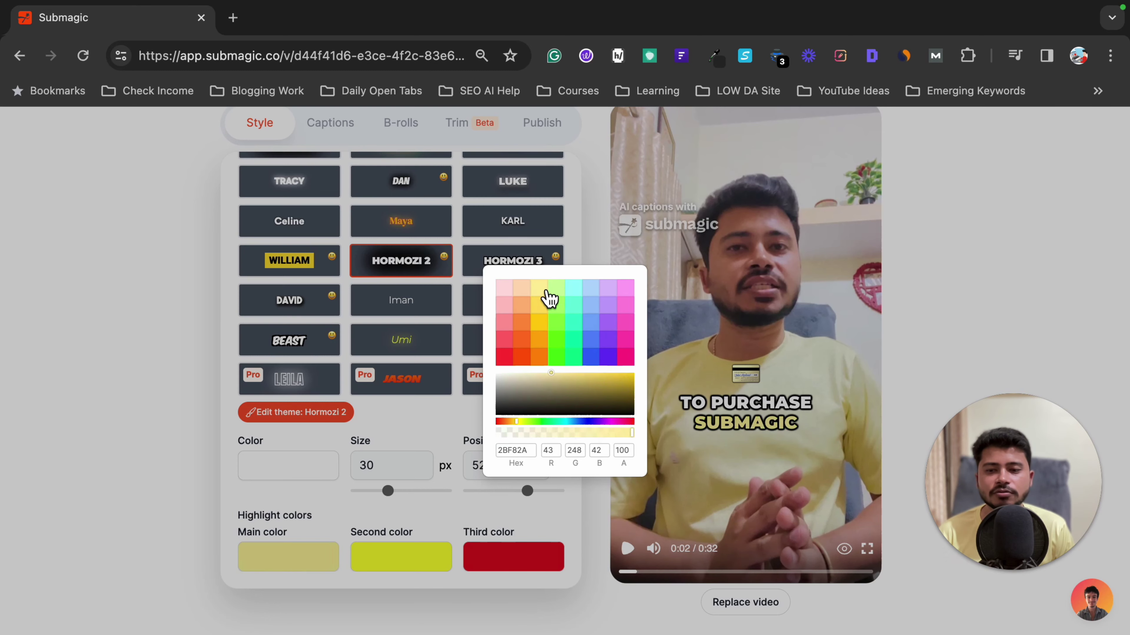
left_click(529, 560)
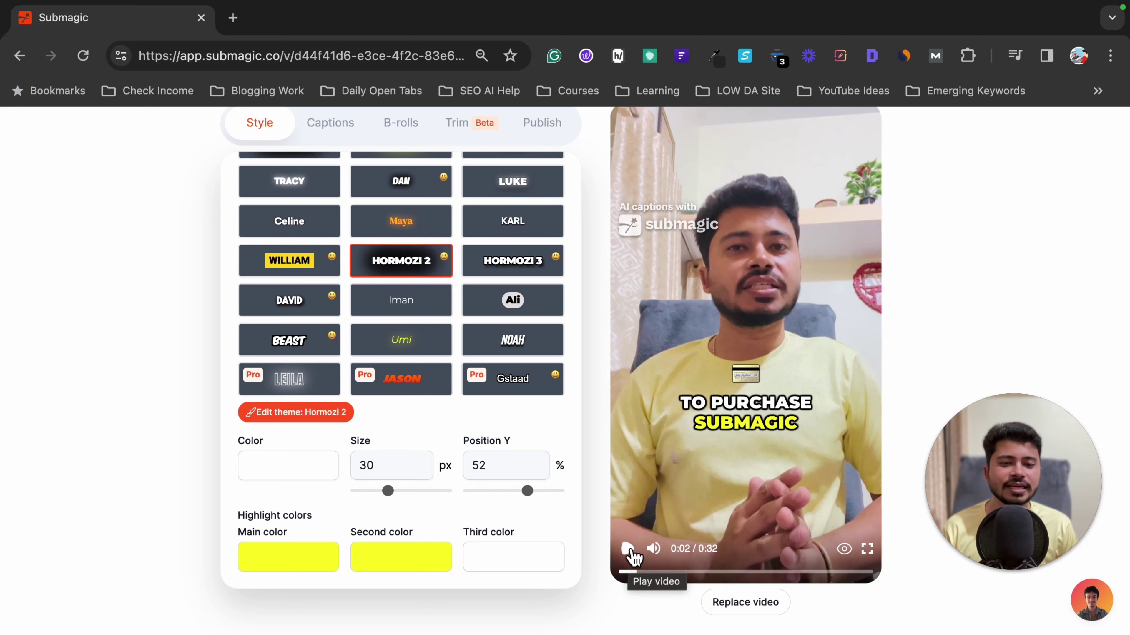
left_click(628, 549)
scroll(369, 245, "up", 2)
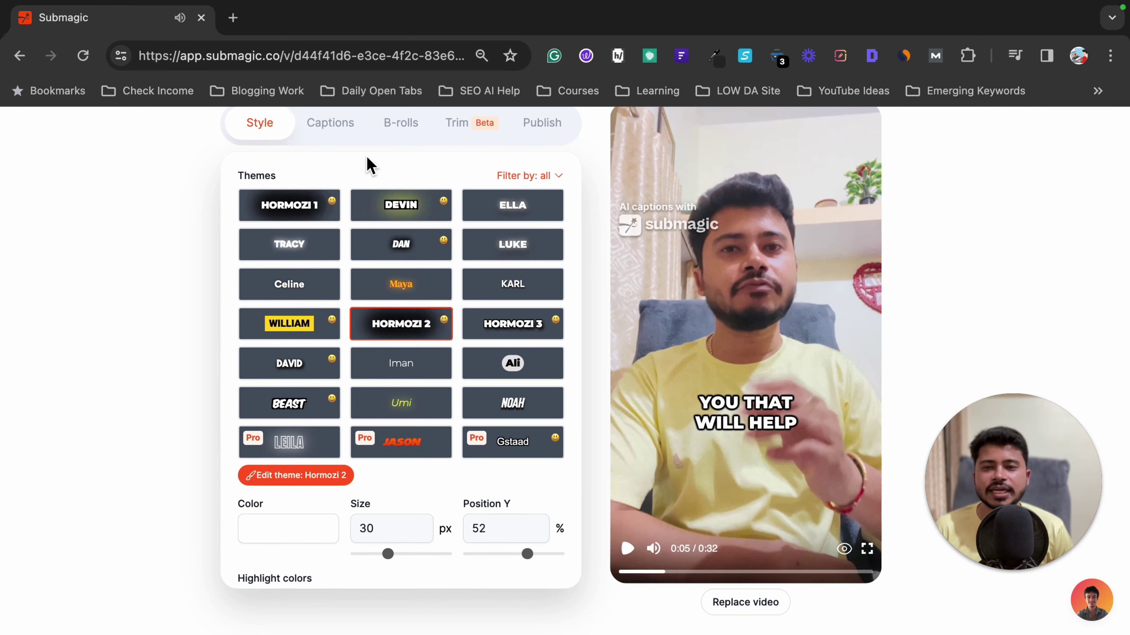
Delete most of the word "planning" in the first caption and retype it as "planning".
left_click(362, 134)
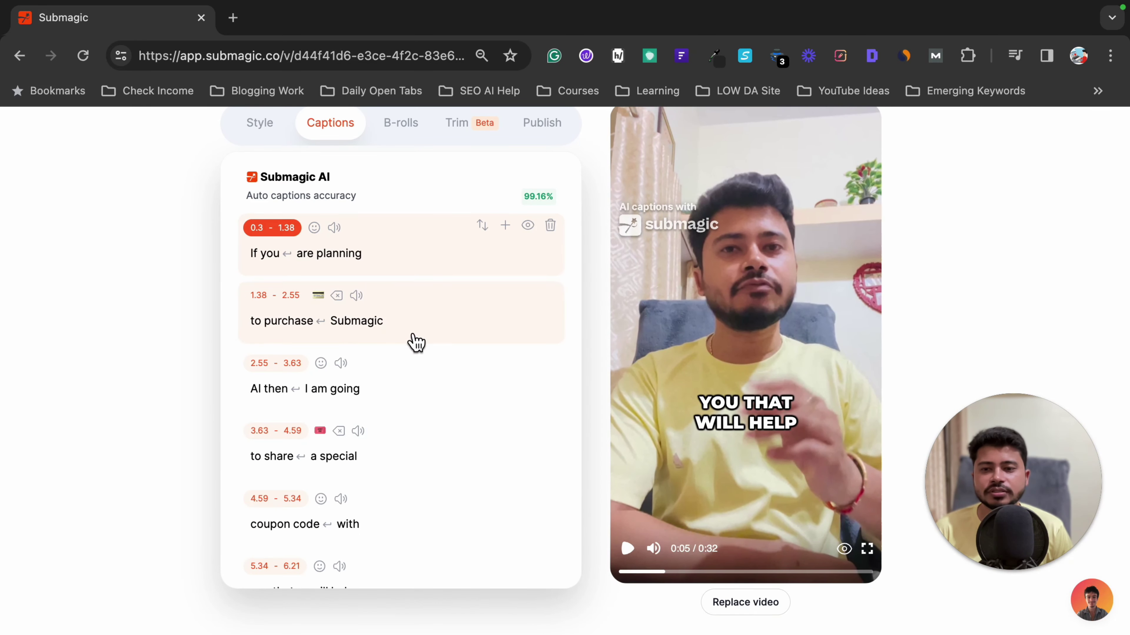
scroll(414, 340, "down", 1)
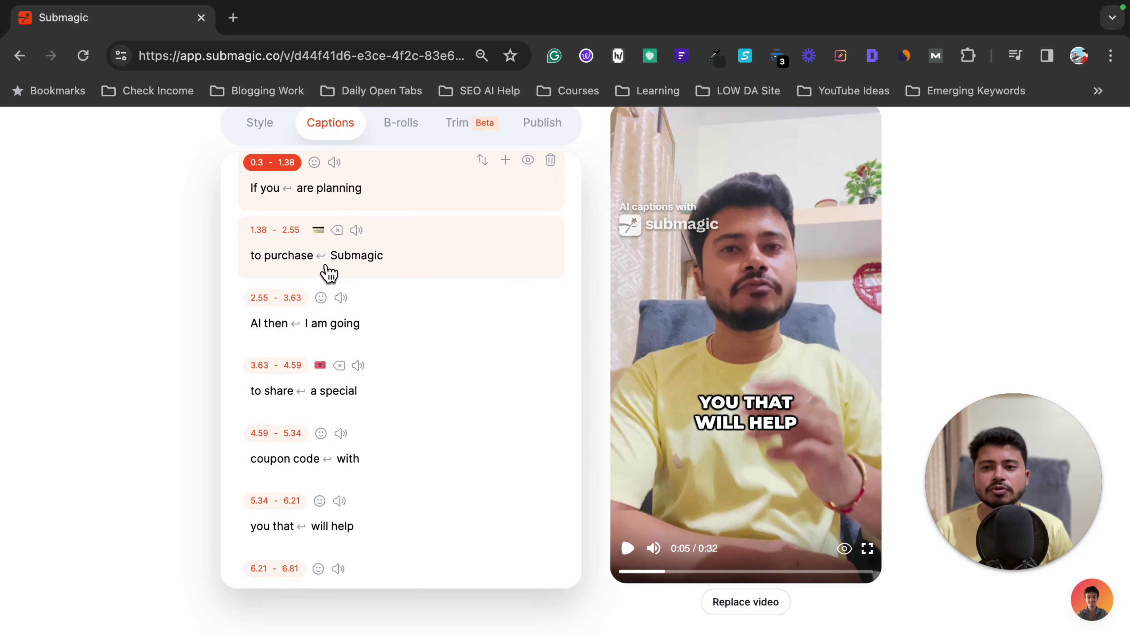
left_click(345, 196)
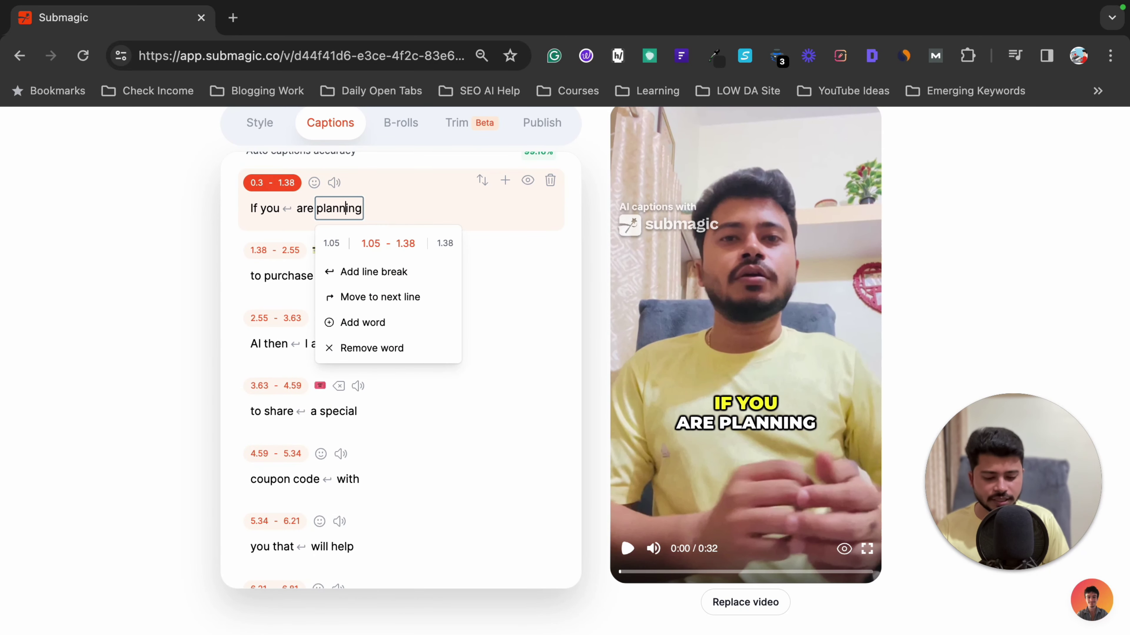
key("BackSpace")
key("BackSpace")
key("BackSpace")
key("BackSpace")
key("BackSpace")
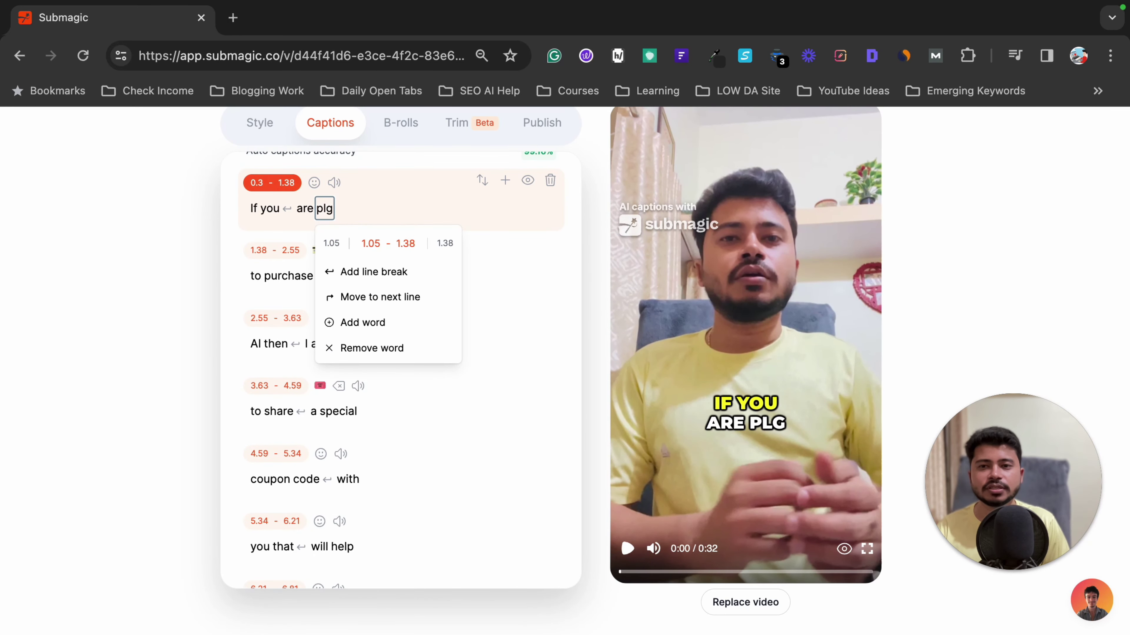
key("BackSpace")
type("anning")
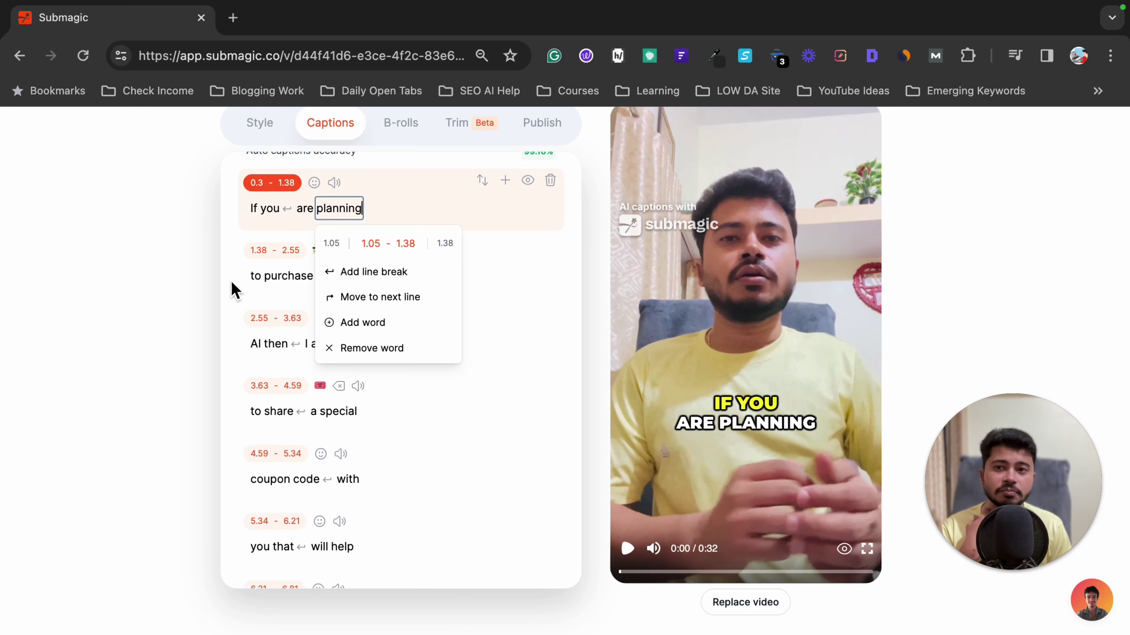
left_click(173, 308)
Review the caption list and the word options for "discount" in the "10% discount on" caption.
scroll(380, 329, "down", 20)
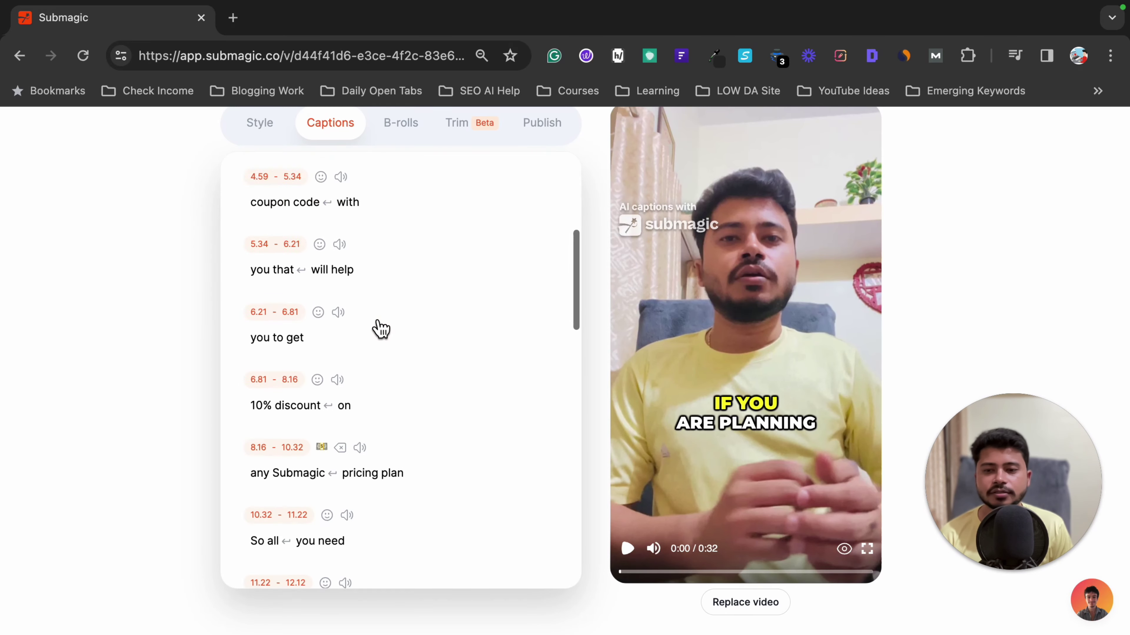
scroll(381, 329, "up", 20)
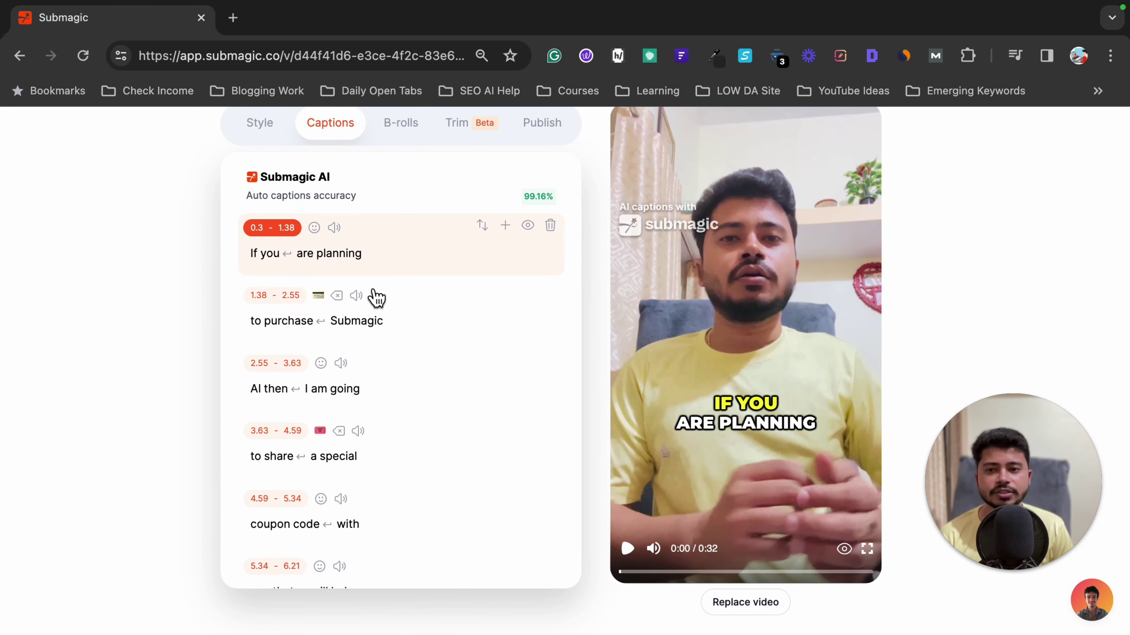
scroll(378, 307, "down", 2)
scroll(440, 294, "down", 5)
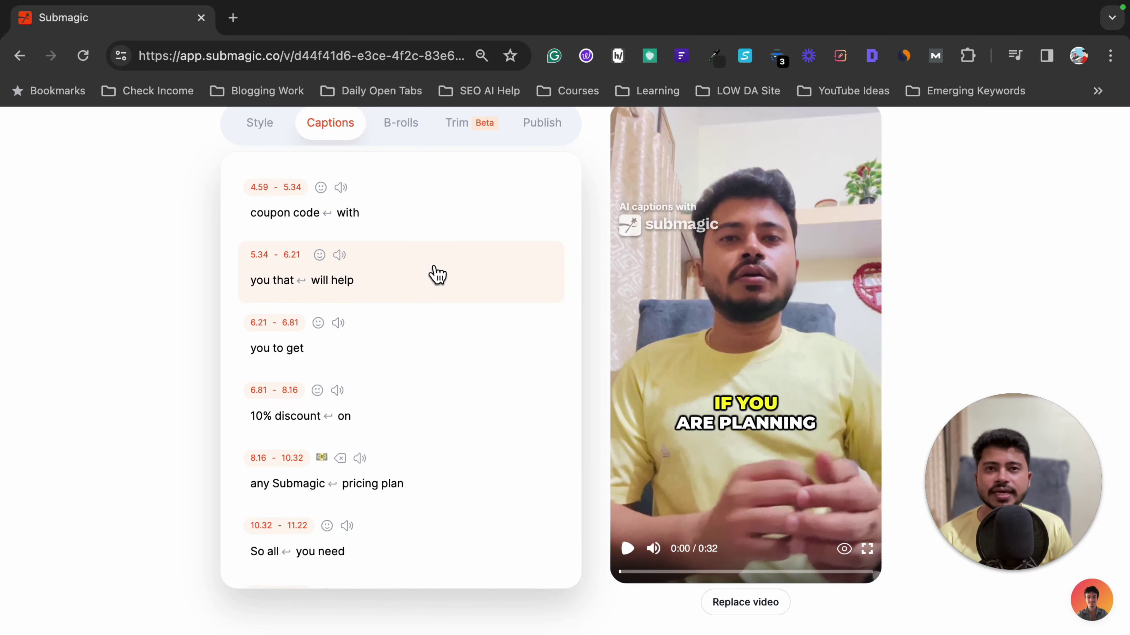
scroll(438, 275, "down", 2)
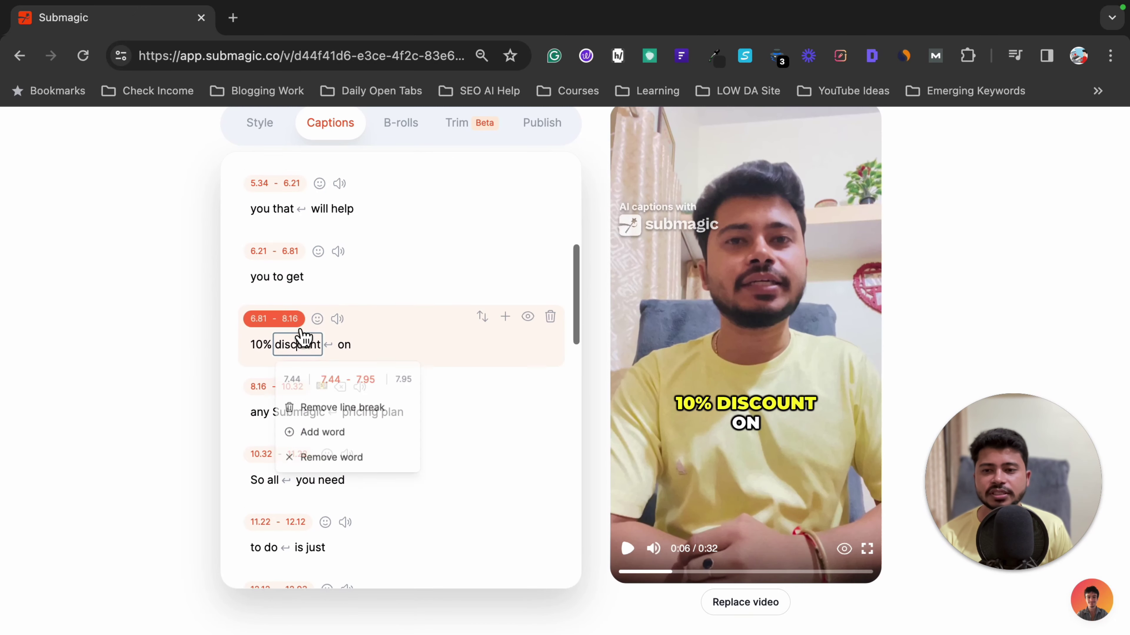
left_click(297, 332)
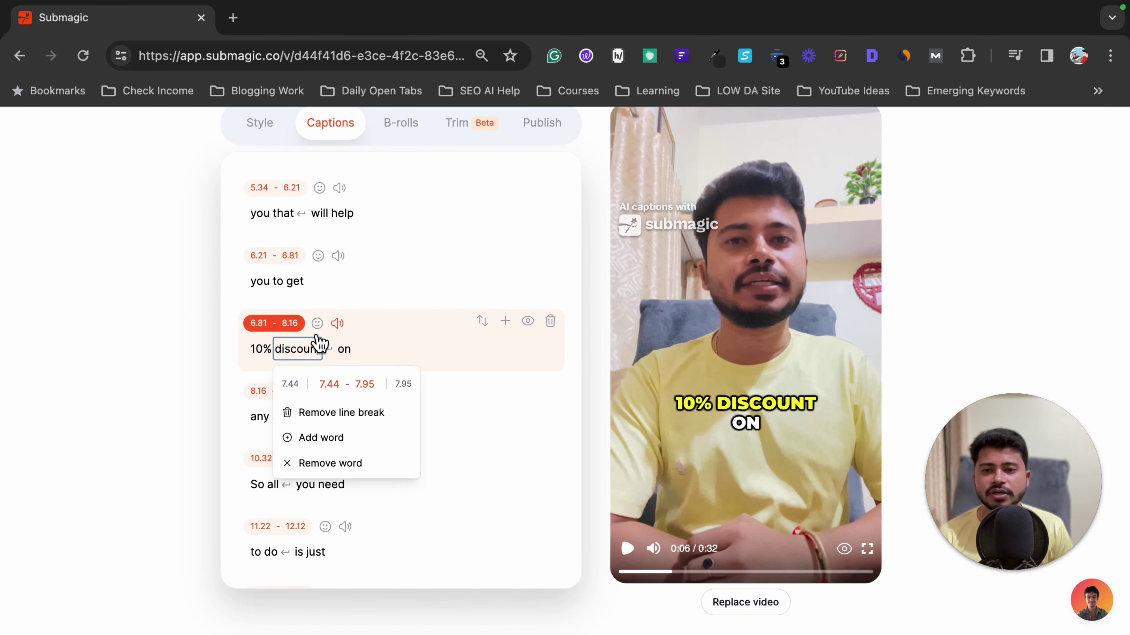
left_click(219, 351)
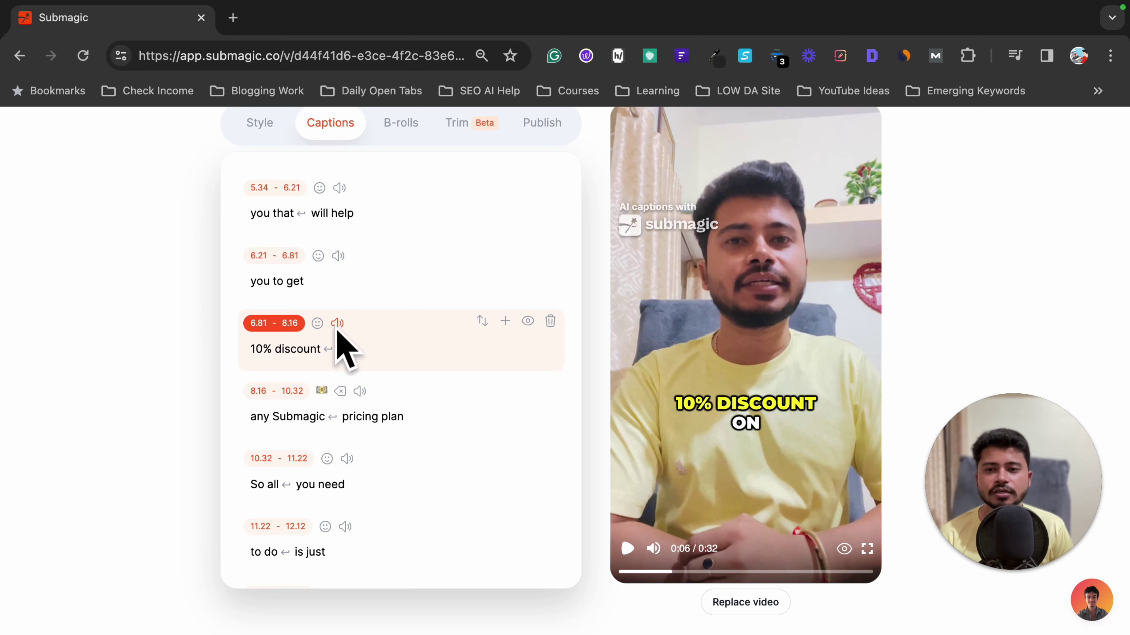
Look through the sound effects offered for the "10% discount on" caption and play the video from that caption.
left_click(339, 326)
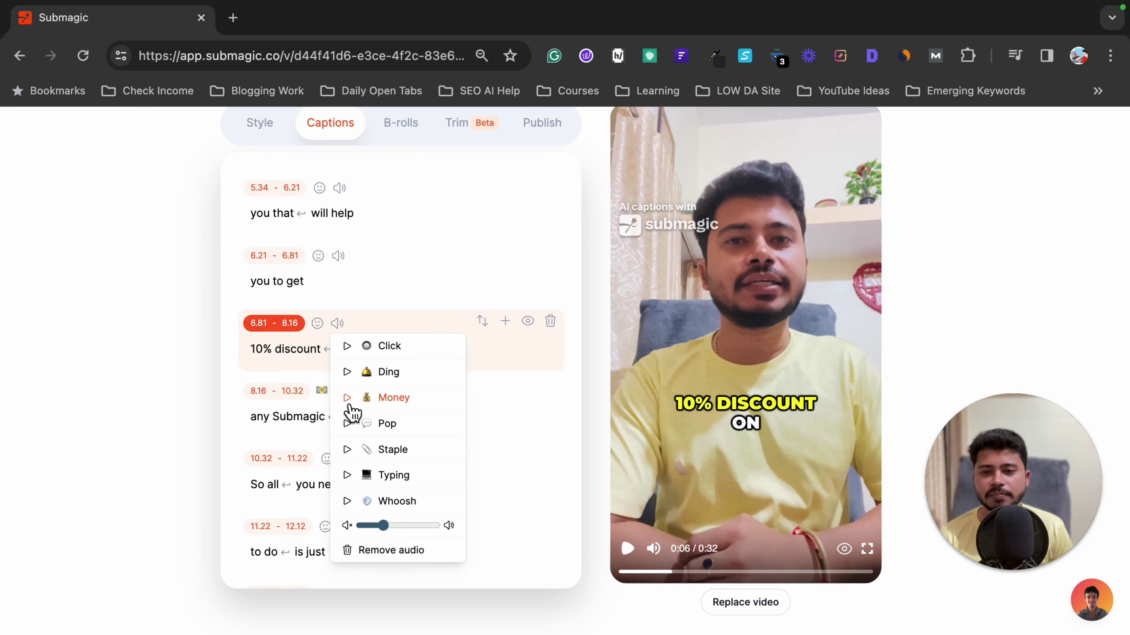
left_click(157, 412)
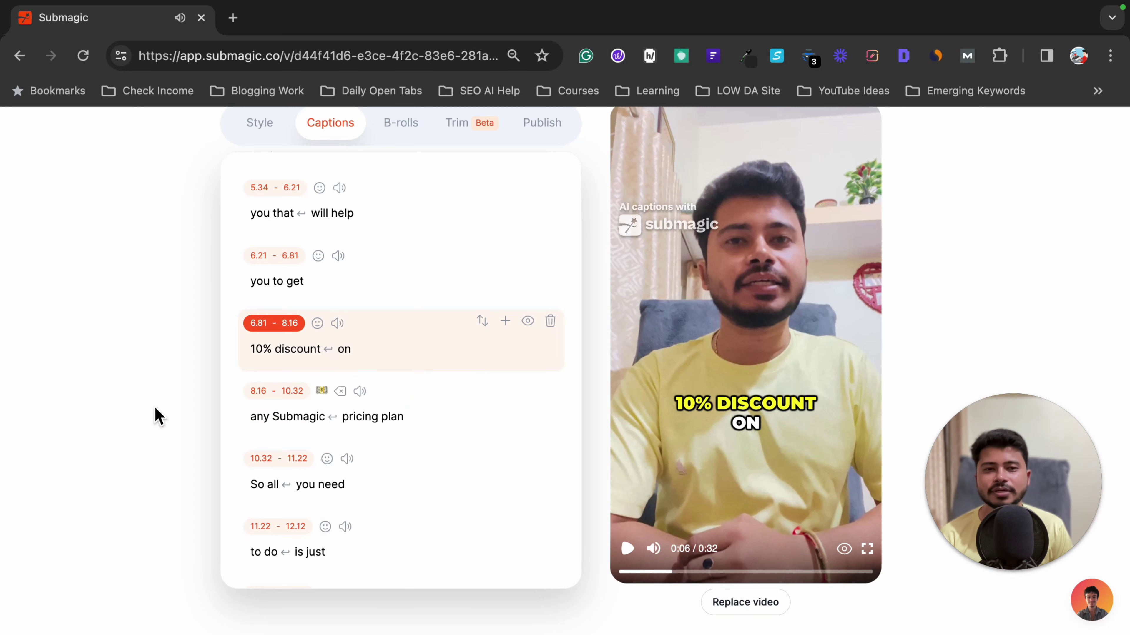
left_click(628, 549)
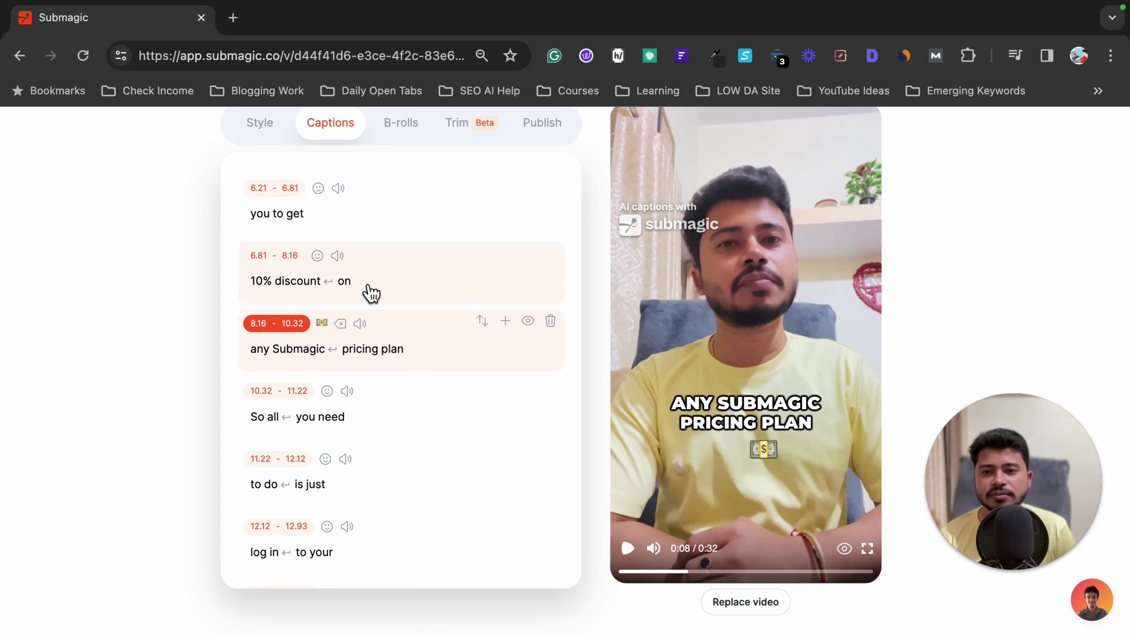
Add the money bag emoji to the "10% discount on" caption by searching for "money", and play the video to check it.
left_click(370, 293)
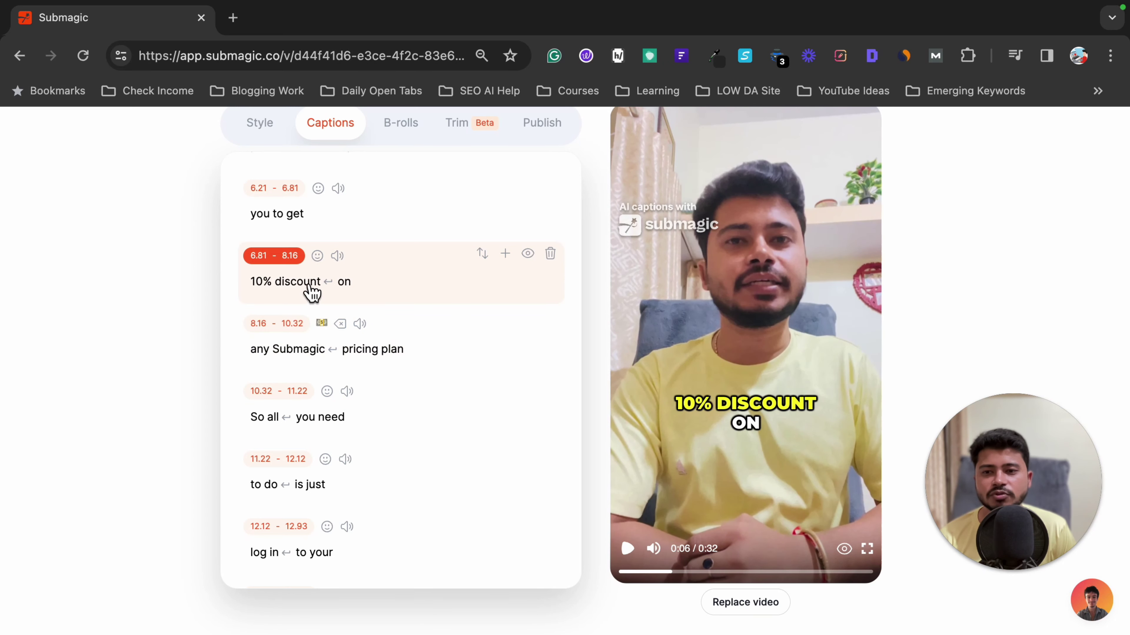
left_click(305, 284)
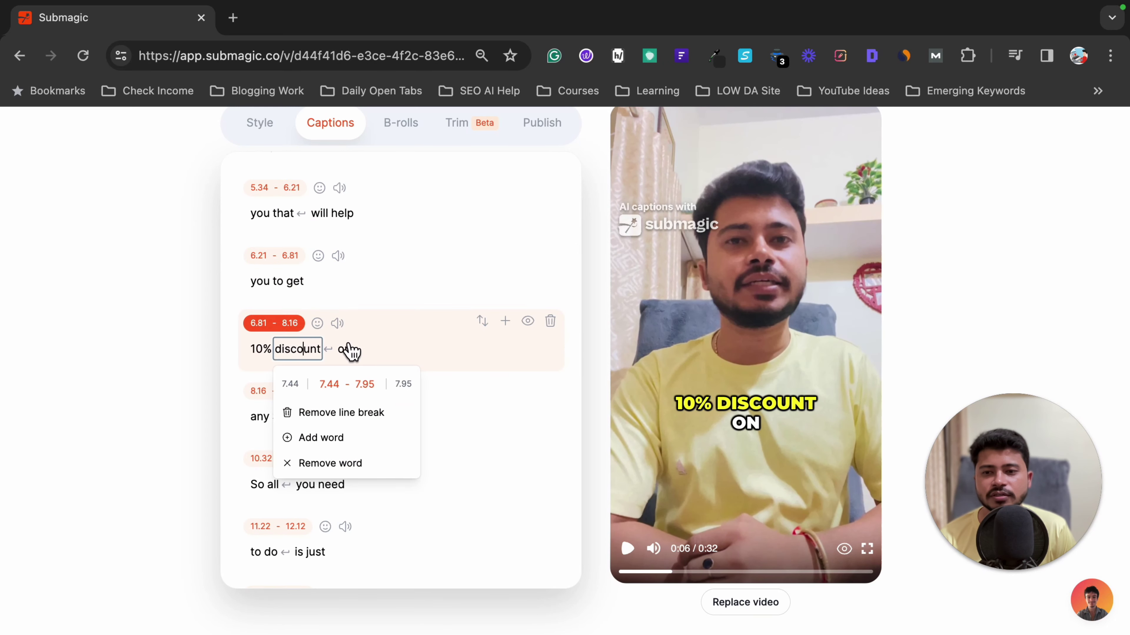
left_click(362, 354)
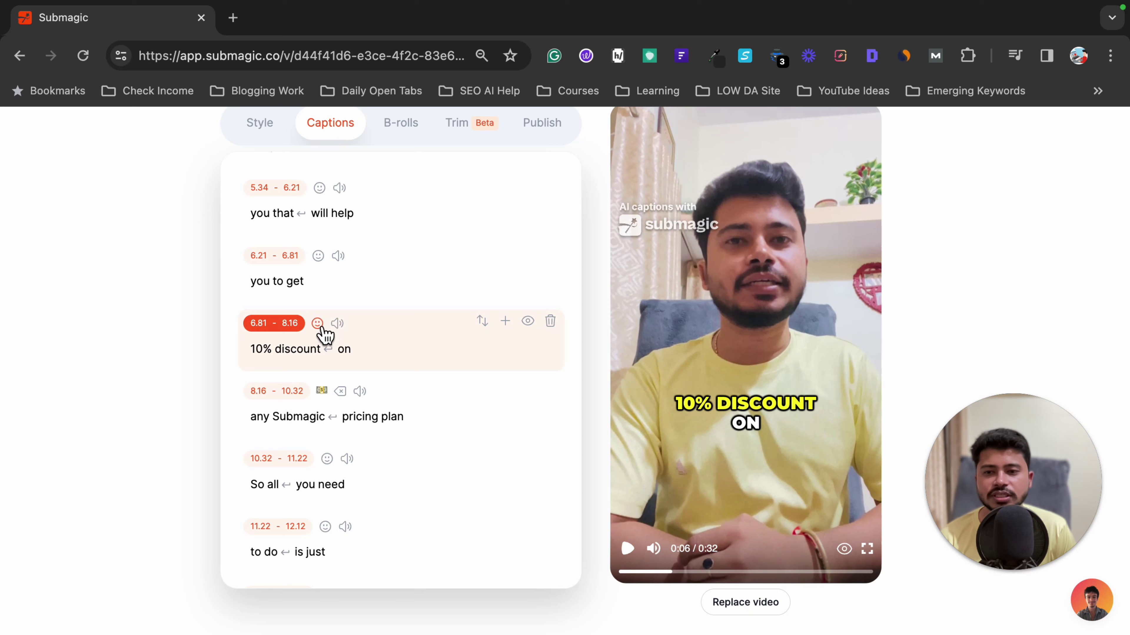
left_click(322, 329)
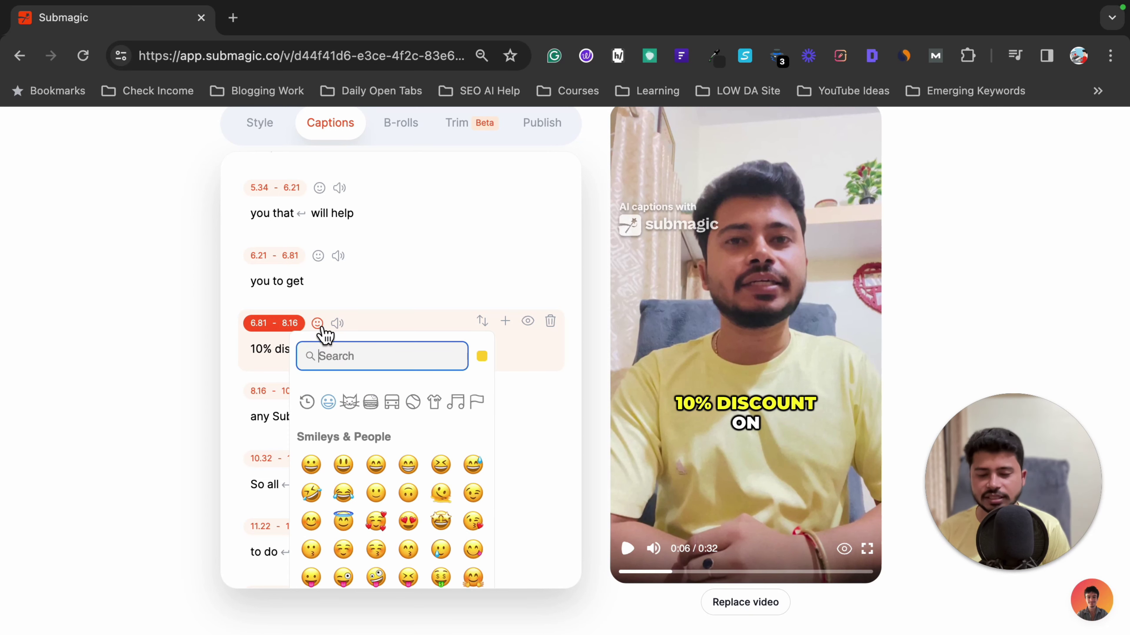
type("money")
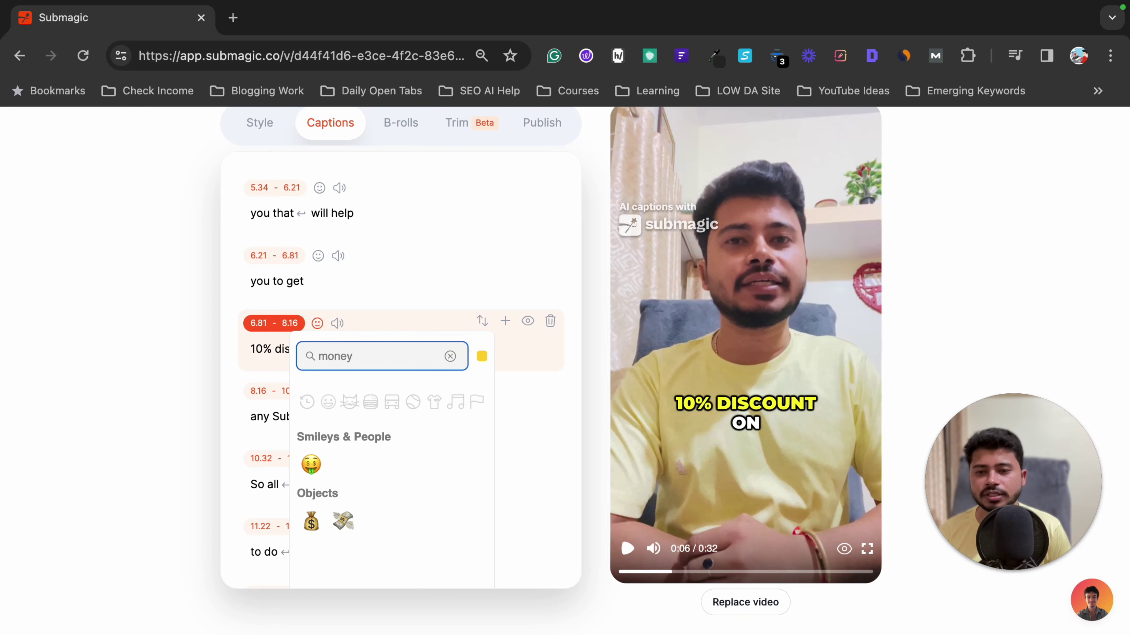
left_click(312, 524)
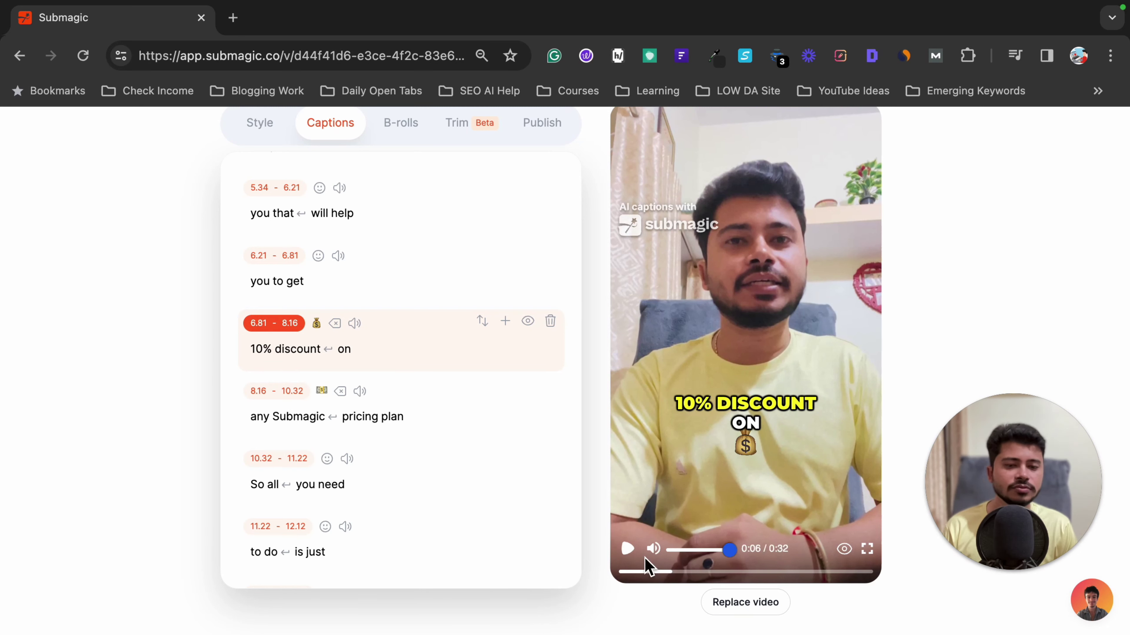
left_click(627, 550)
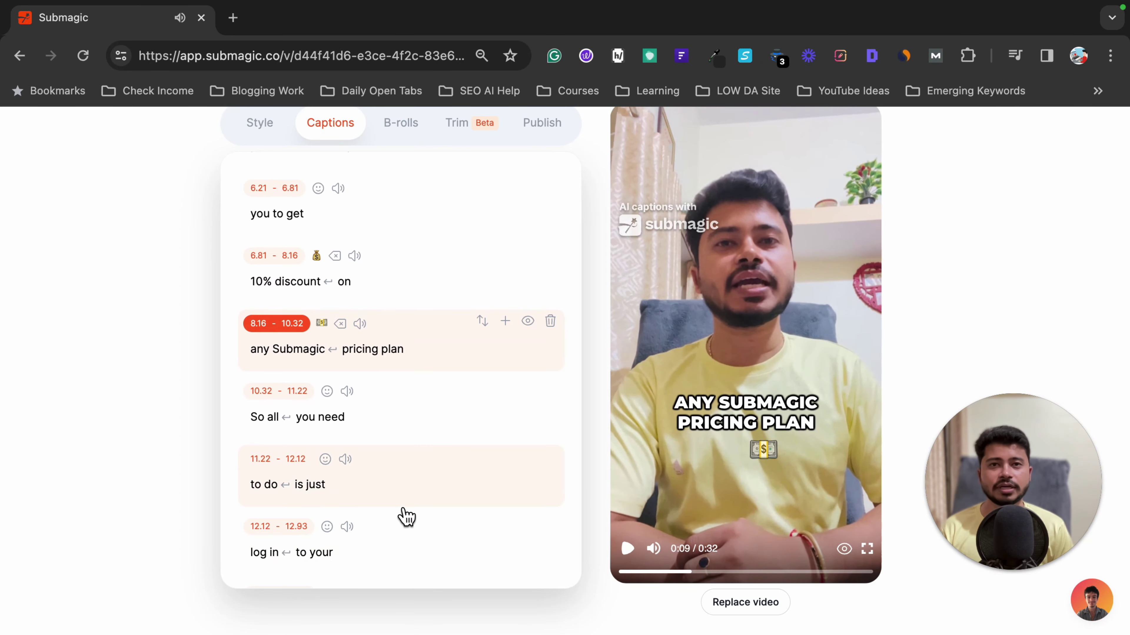
Reload the project and examine the silence removal option, the hook title, music, description and hashtags settings, and the caption themes.
key("super+r")
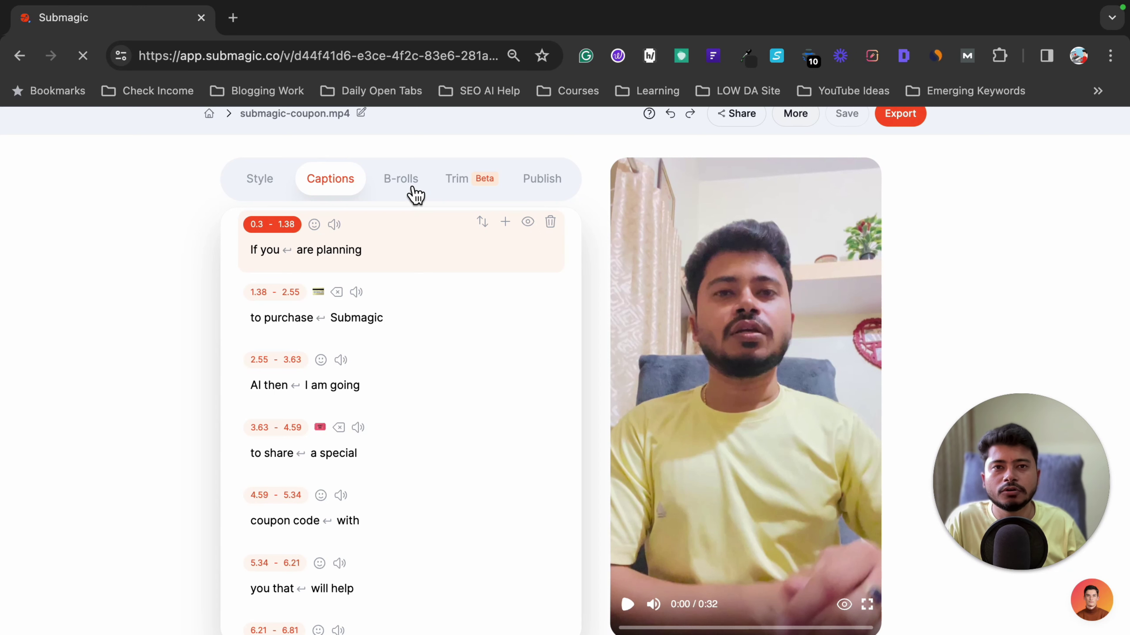
left_click(457, 188)
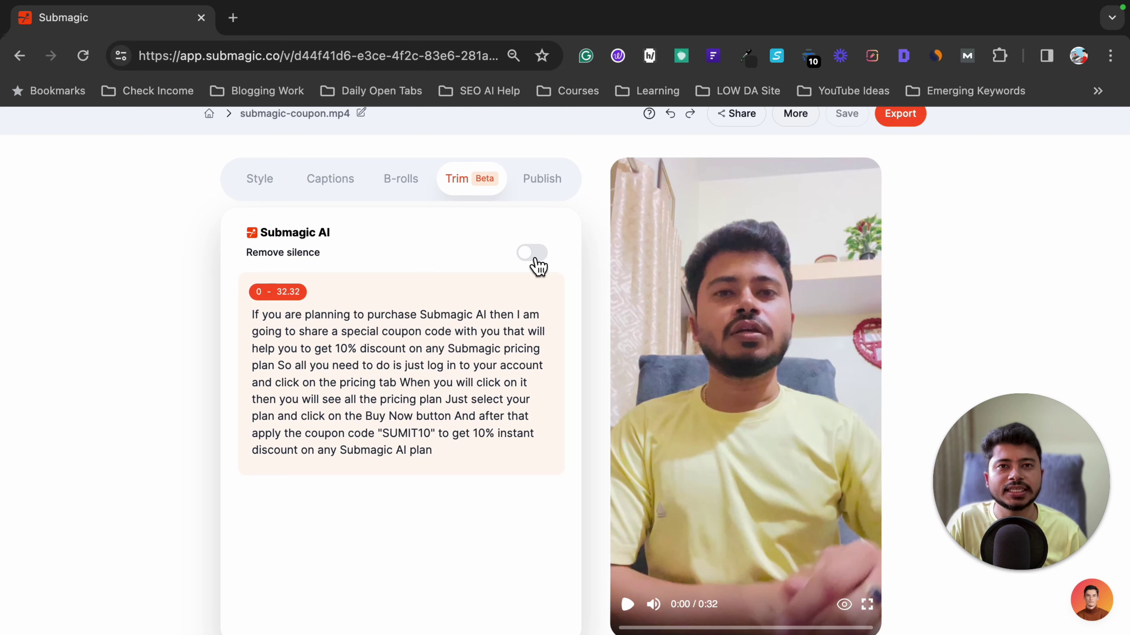
left_click(542, 183)
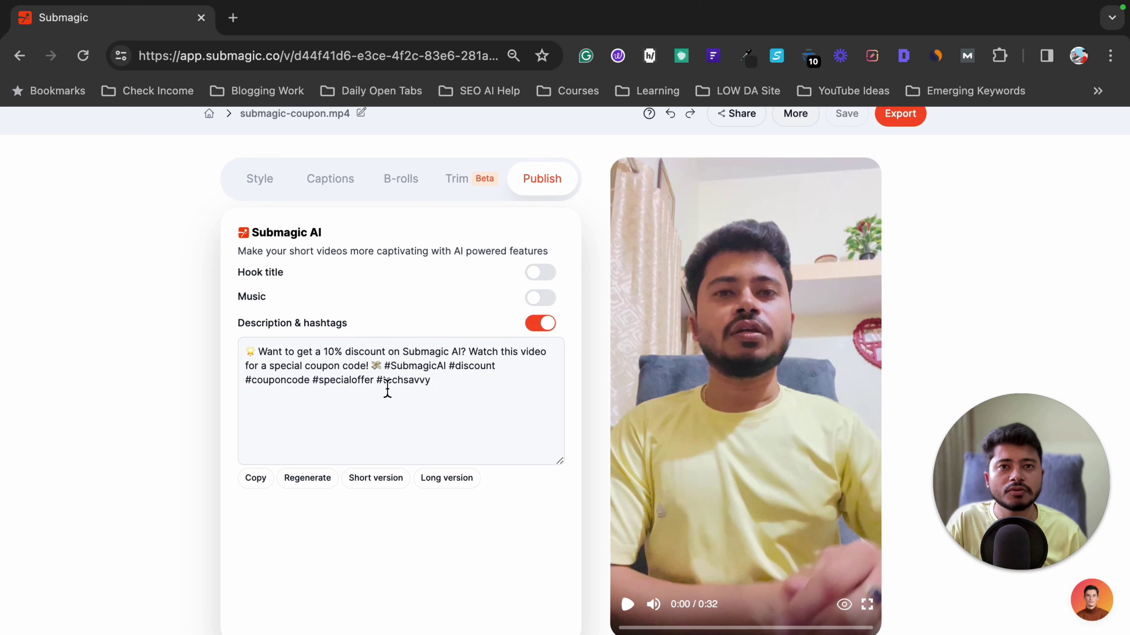
left_click(549, 334)
left_click(549, 333)
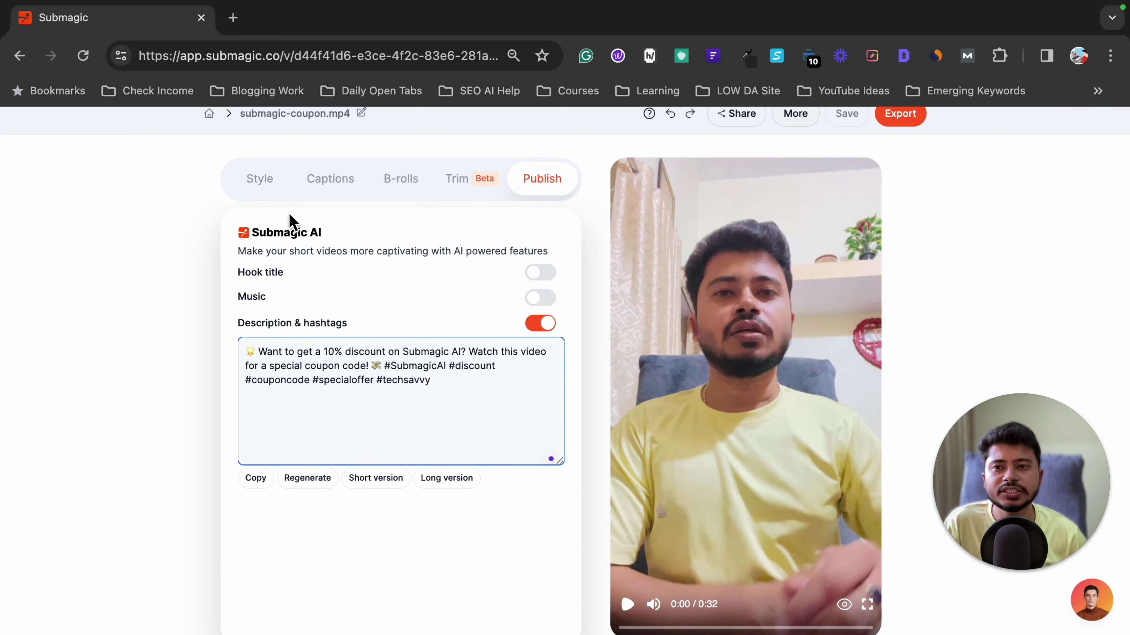
left_click(275, 194)
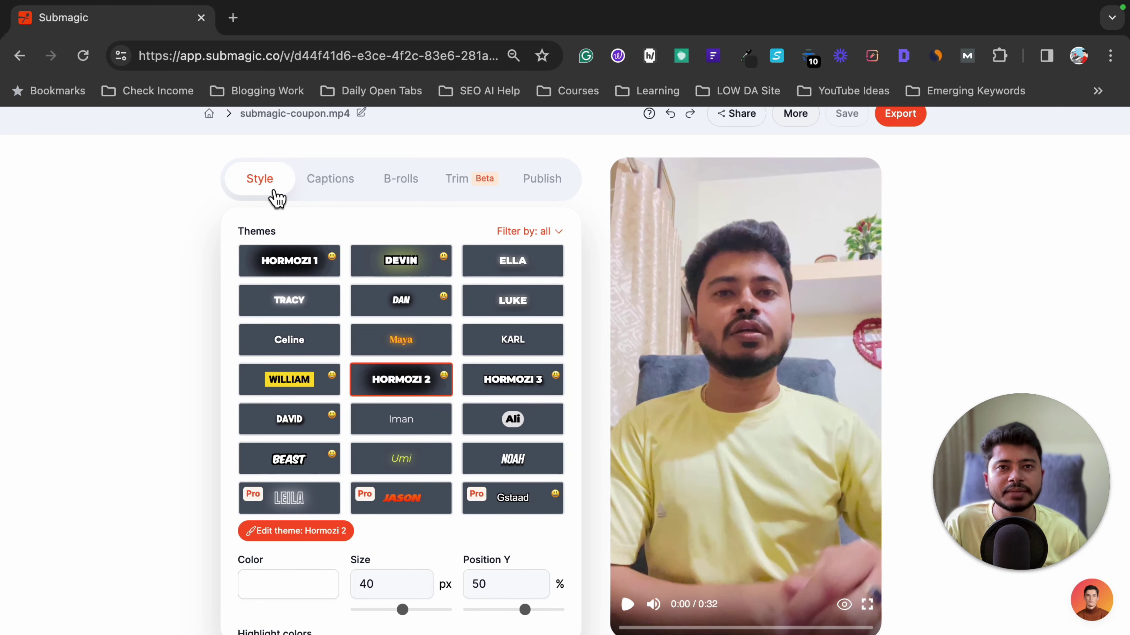